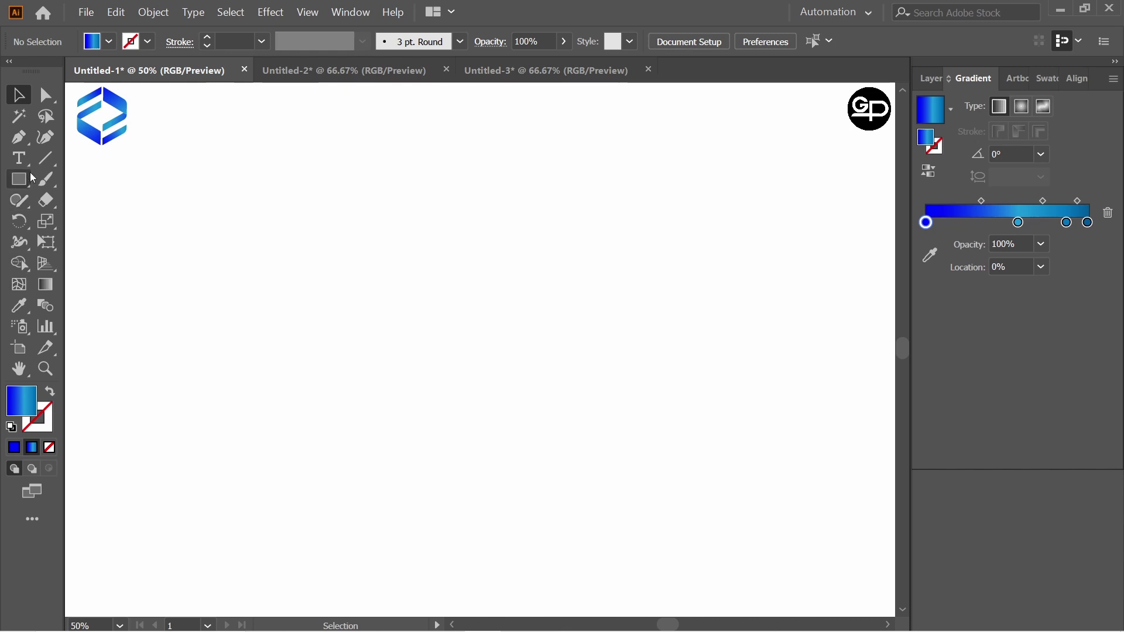
Draw a tall vertical line on the blank artboard, shift it slightly upward, and give it a black 1 pt stroke
drag(45, 159, 128, 160)
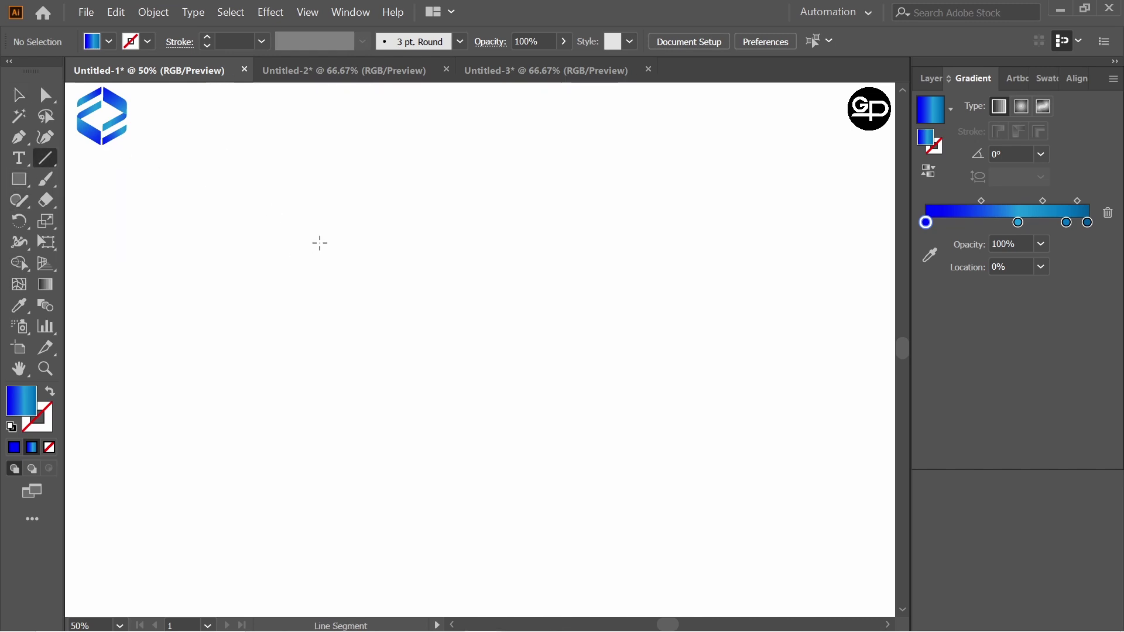
drag(347, 222, 397, 496)
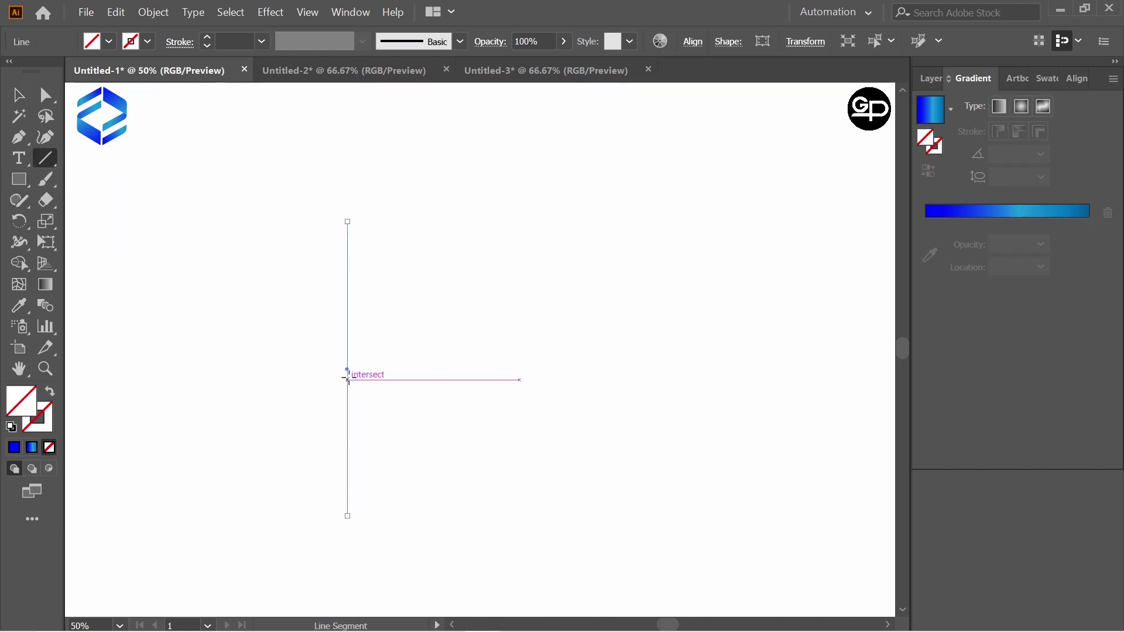
drag(347, 369, 347, 339)
click(148, 42)
click(48, 72)
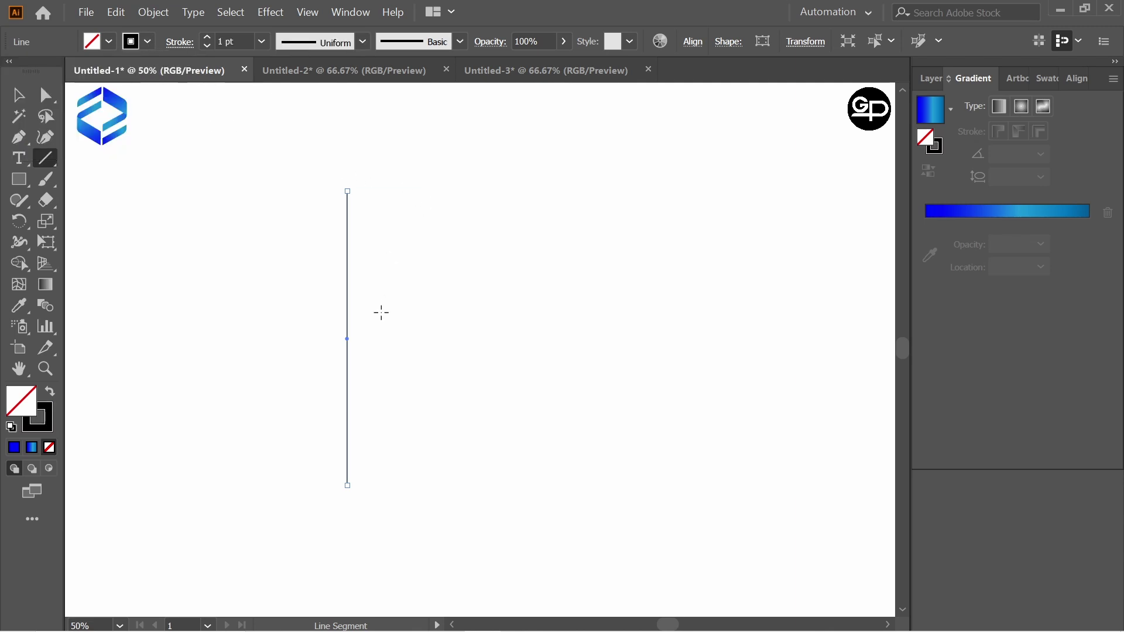
Duplicate the vertical line a short distance to its right and repeat the copy until there are ten evenly spaced lines
drag(346, 337, 368, 338)
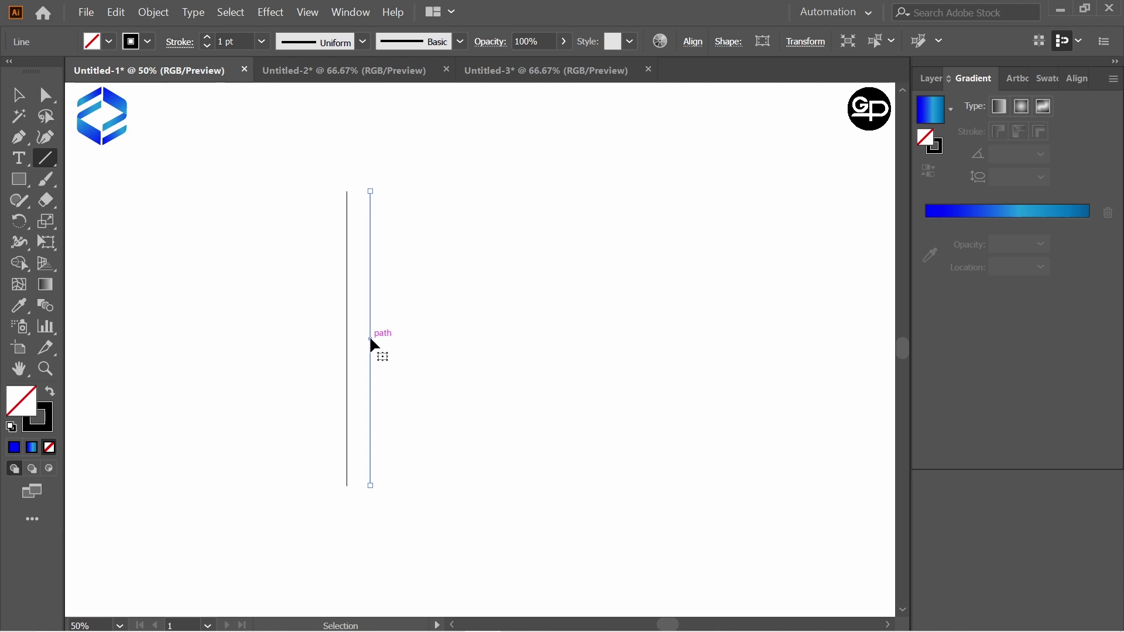
key(ctrl+d)
key(ctrl+d)
key(ctrl+d)
key(ctrl+d)
key(ctrl+d)
key(ctrl+d)
key(ctrl+d)
key(ctrl+d)
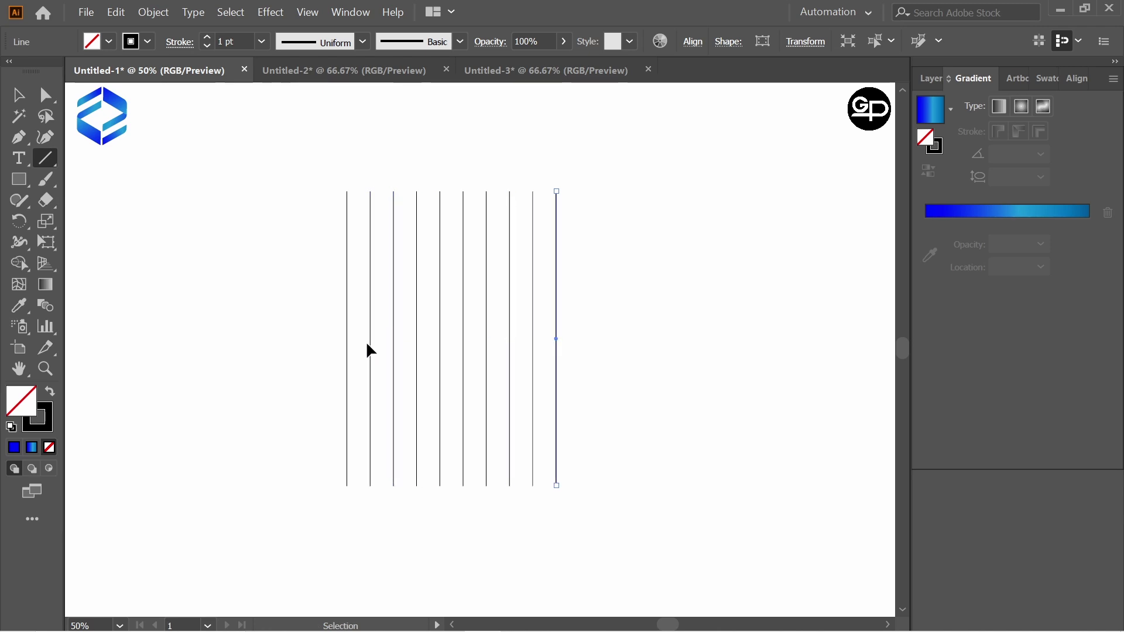
Select all ten vertical lines, stretch them taller at both ends, and nudge them slightly to the right
click(18, 95)
click(276, 174)
drag(283, 161, 574, 504)
drag(451, 192, 451, 145)
drag(454, 487, 457, 536)
drag(487, 343, 494, 345)
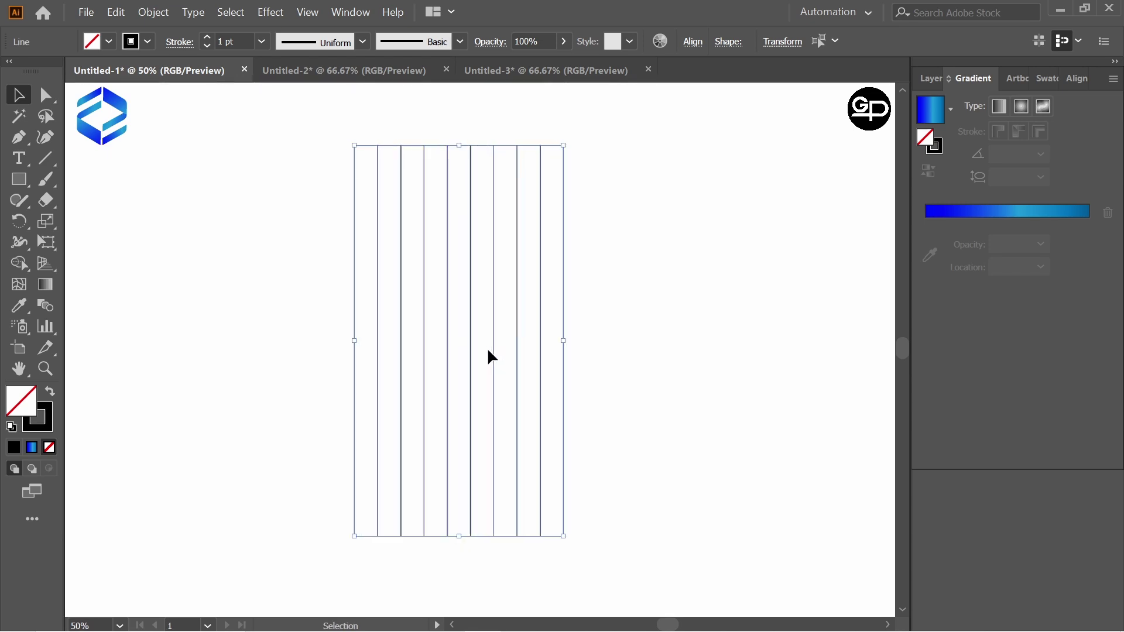
Create a copy of the vertical lines rotated by 60°
right_click(469, 313)
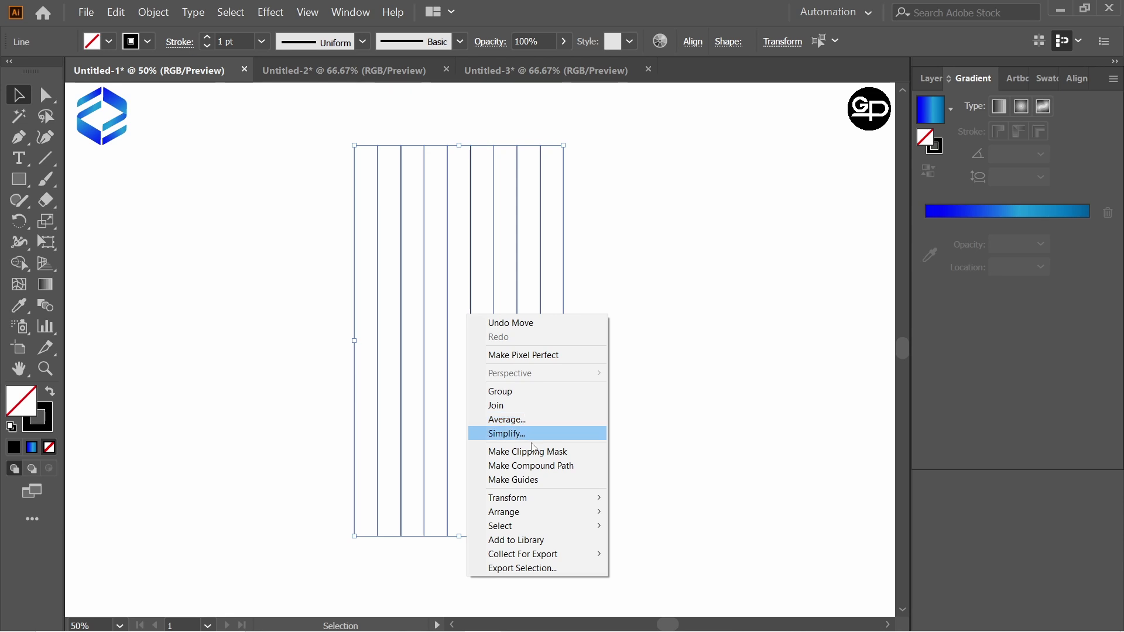
mouse_move(527, 498)
click(643, 531)
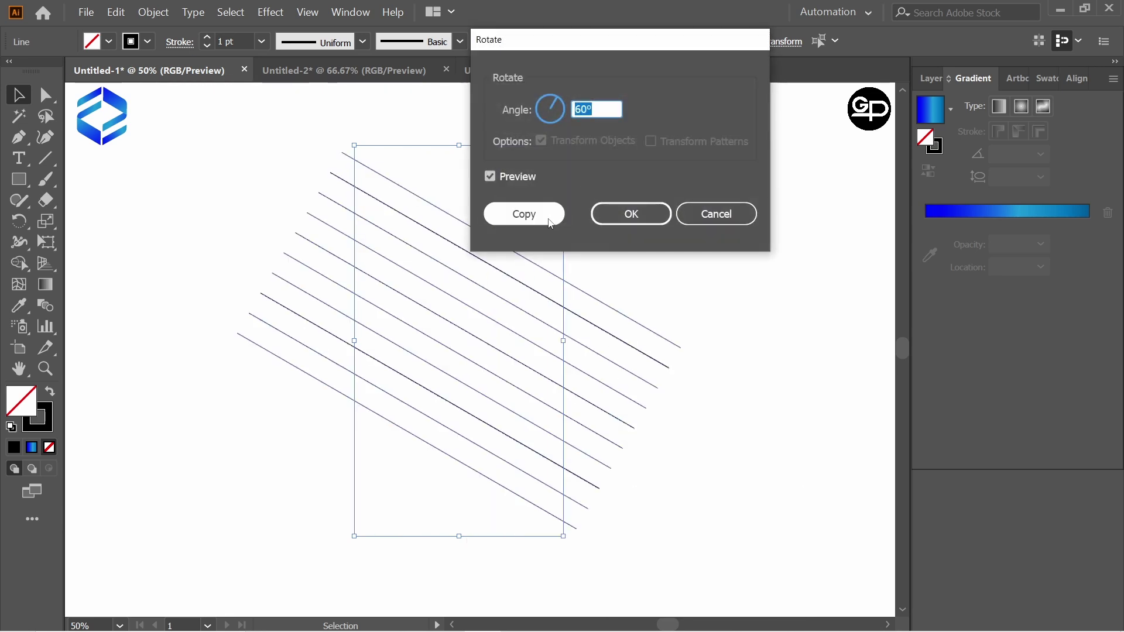
click(524, 214)
Add a reflected copy of the slanted lines to complete the triangular grid, and scale up the whole grid
right_click(484, 234)
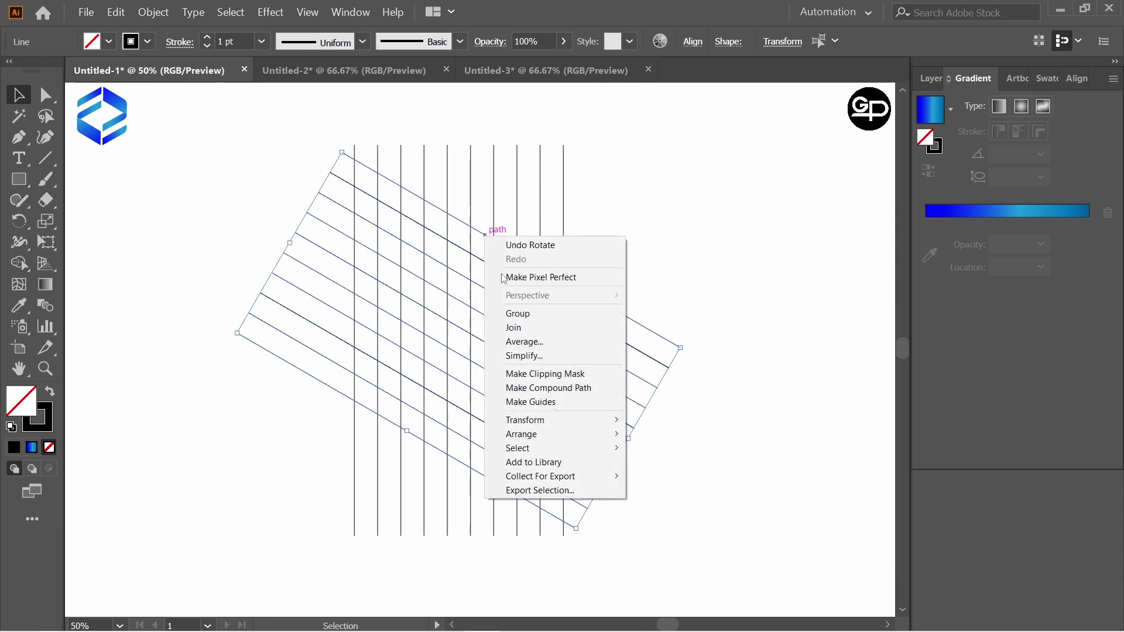
mouse_move(556, 420)
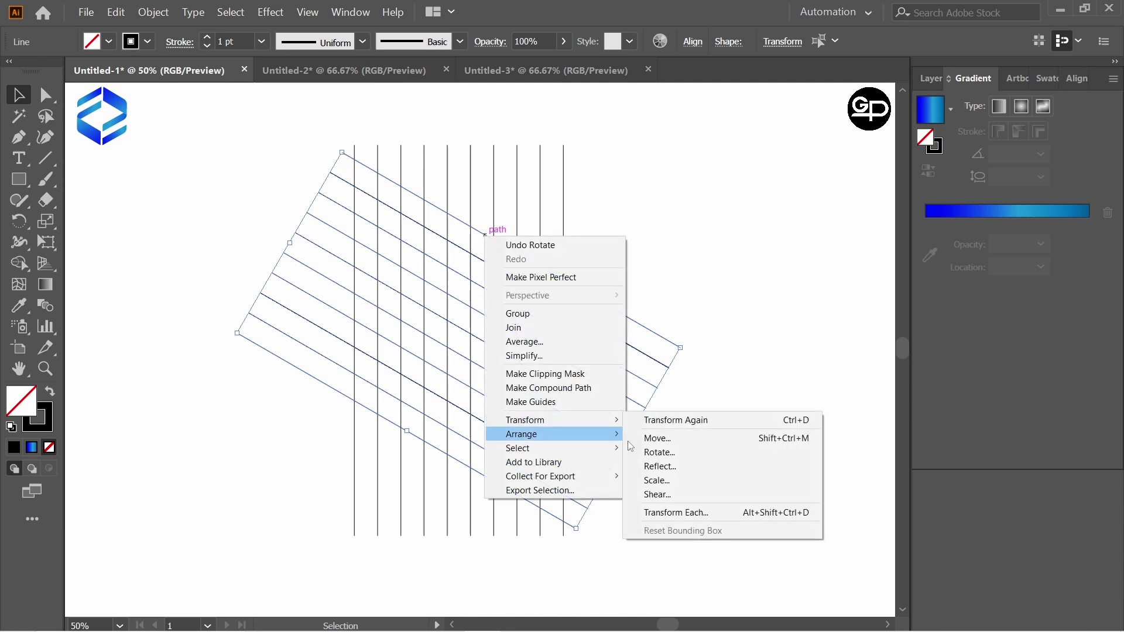
click(673, 464)
click(651, 291)
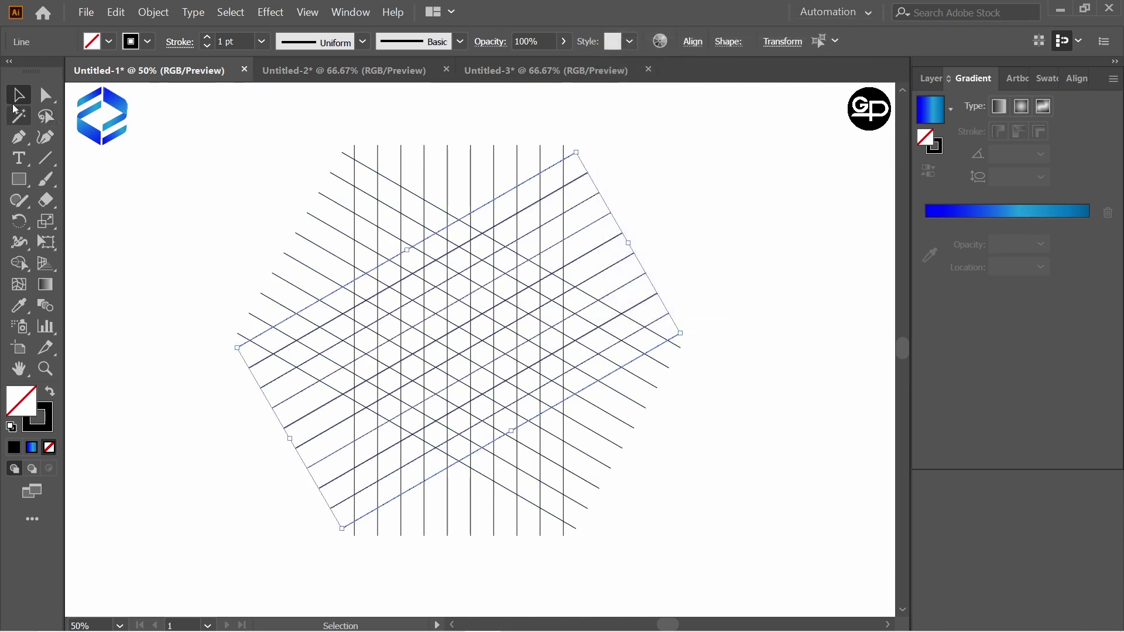
click(303, 147)
drag(289, 129, 715, 592)
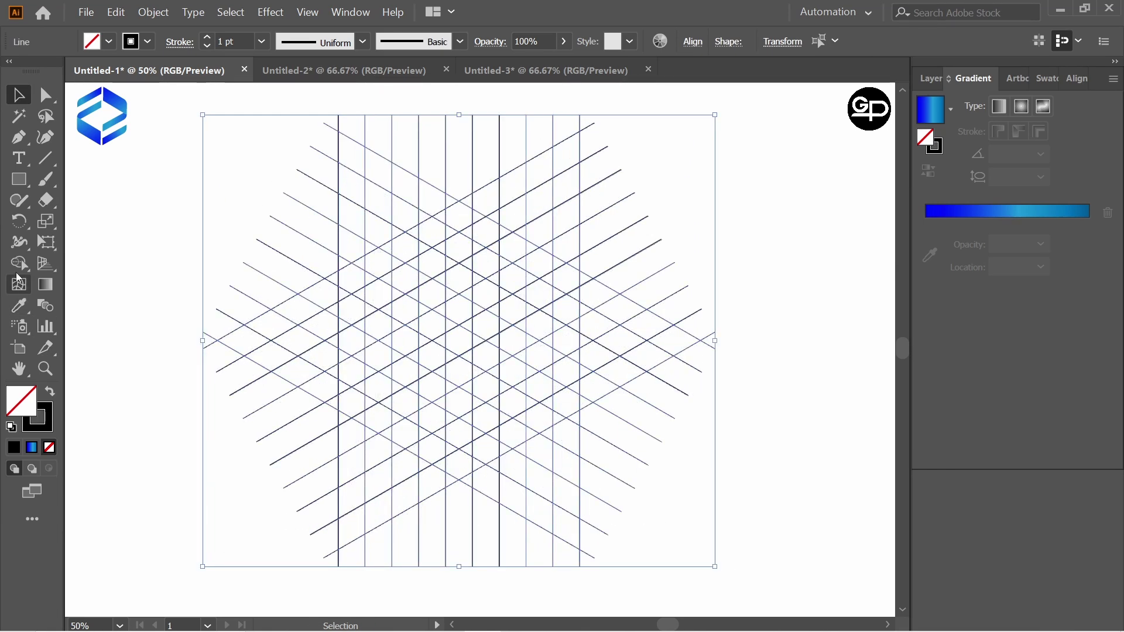
Using Shape Builder with a black fill, merge grid cells into two parallel upward-slanting bars in the grid's left half
drag(19, 263, 96, 267)
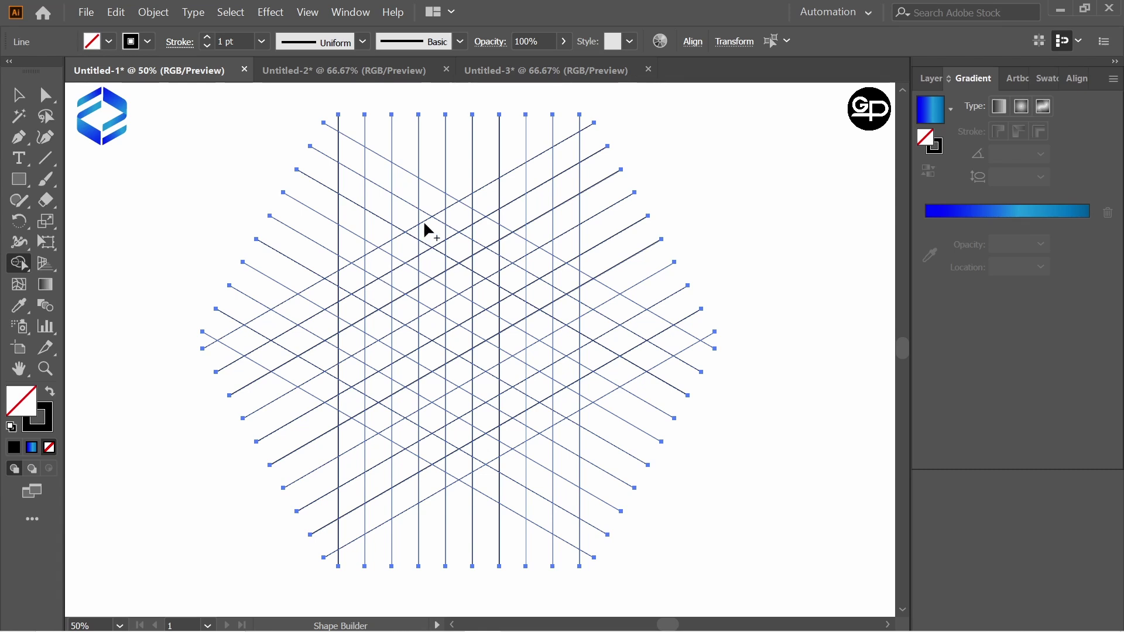
click(110, 42)
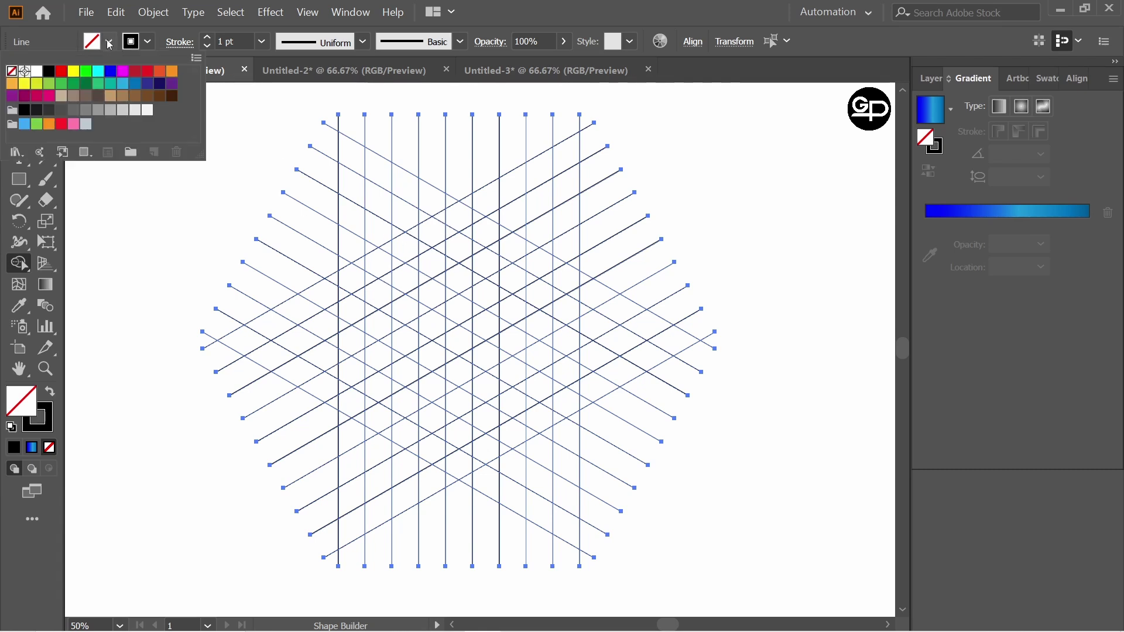
click(50, 76)
click(176, 246)
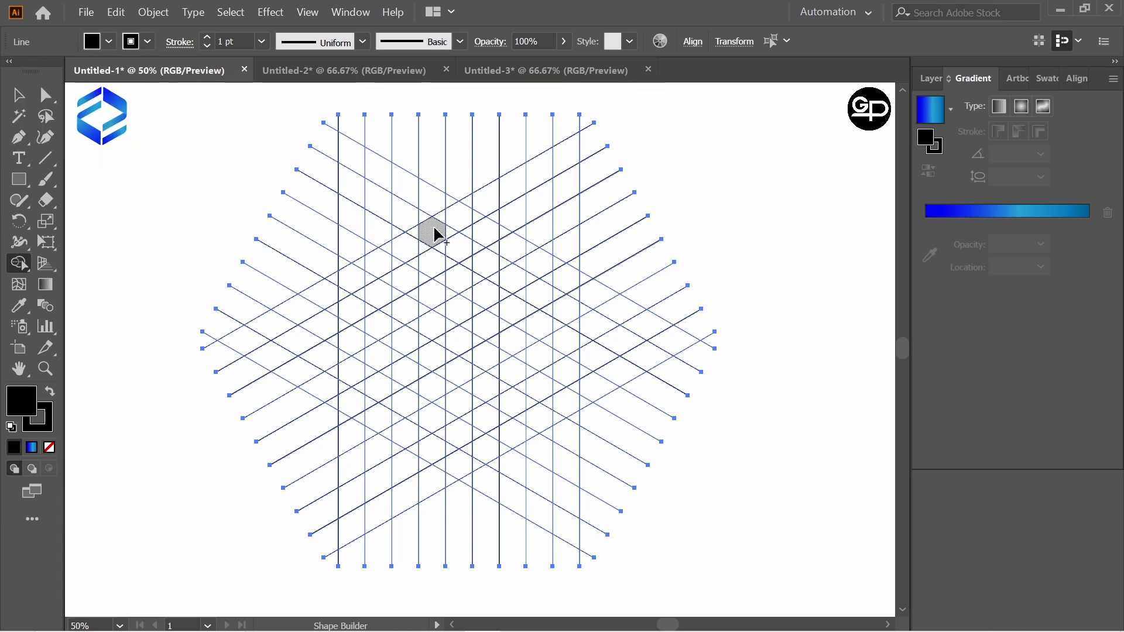
mouse_move(438, 215)
mouse_down()
mouse_move(441, 233)
mouse_move(344, 299)
mouse_up()
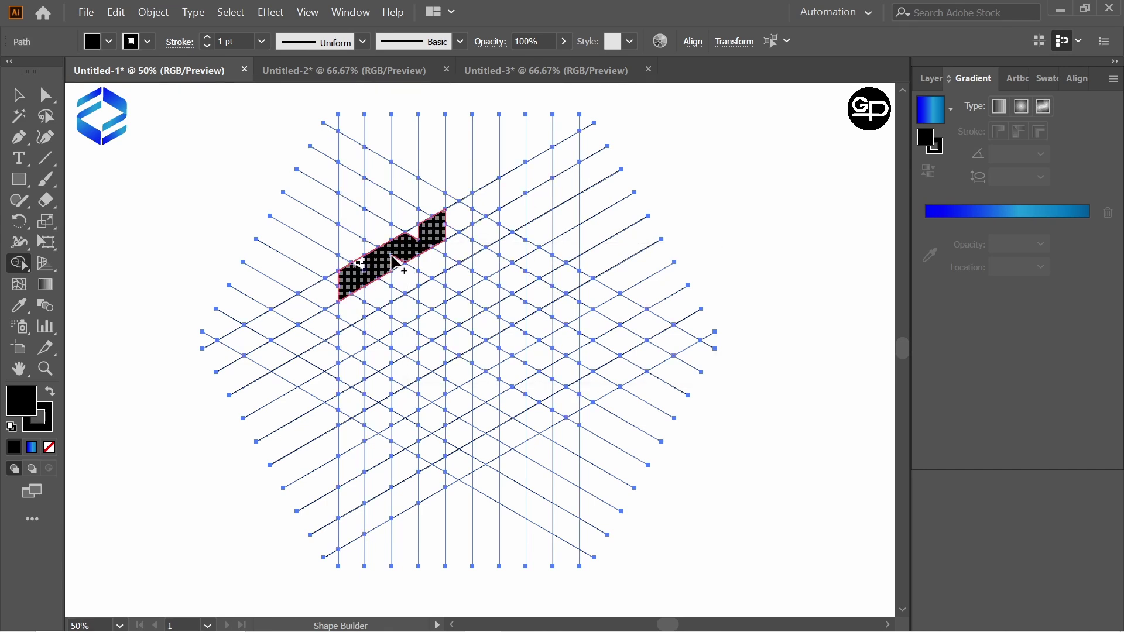
click(424, 233)
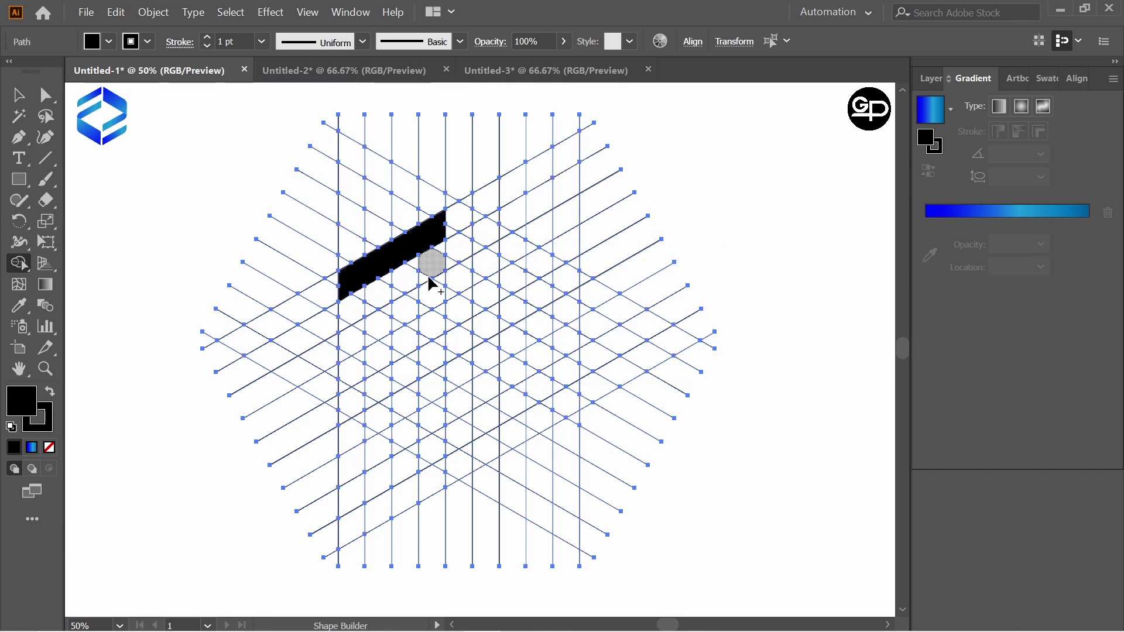
drag(442, 285, 354, 342)
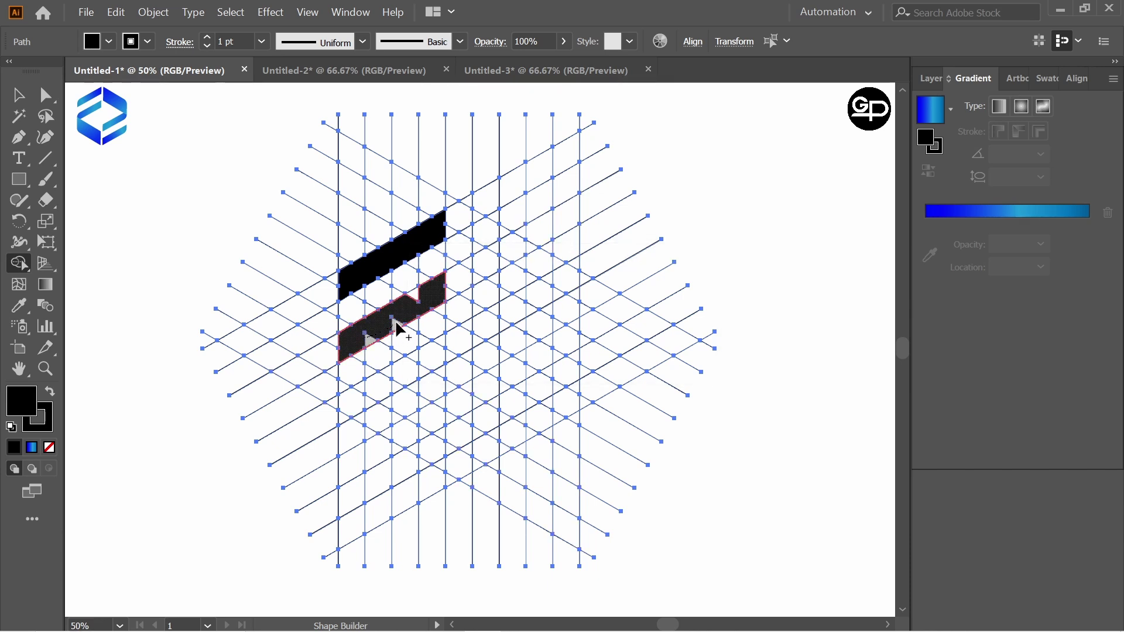
click(421, 294)
drag(343, 356, 371, 380)
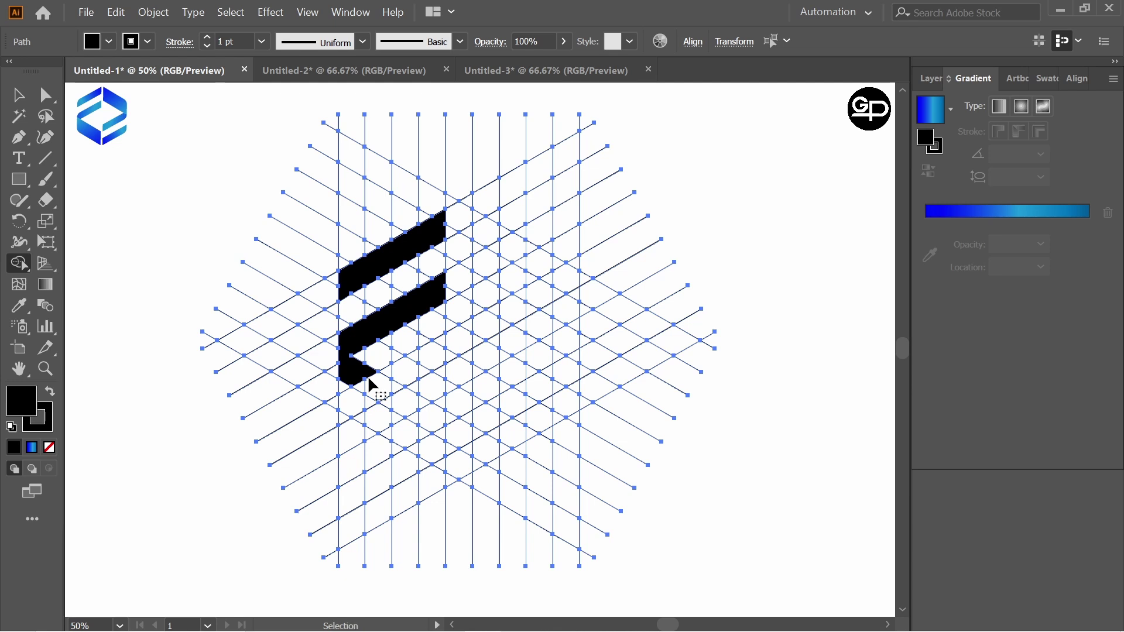
key(ctrl+z)
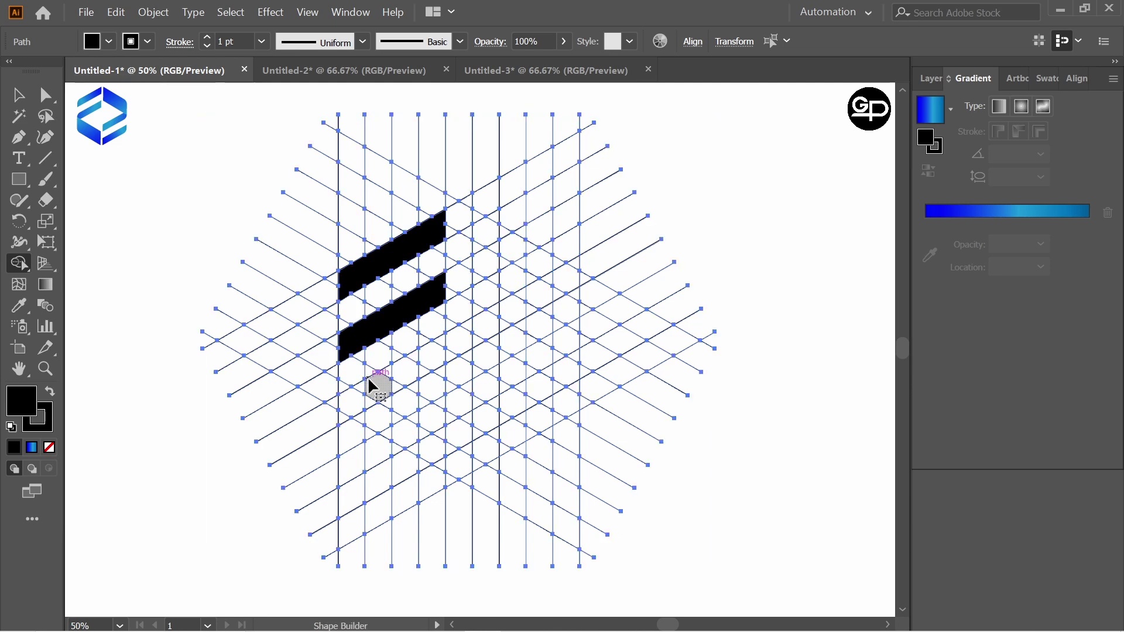
key(ctrl+z)
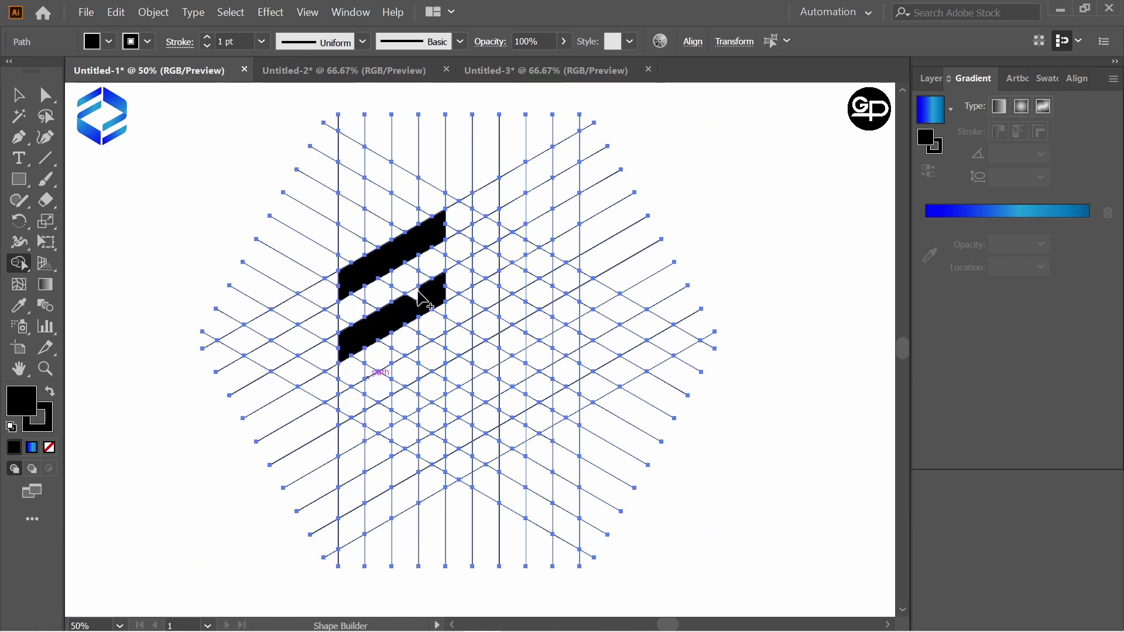
key(ctrl+shift+z)
Merge the cells below the second bar into a thick black band sloping down to the right, and deselect the grid
mouse_move(355, 371)
mouse_down()
mouse_move(435, 421)
mouse_move(440, 464)
mouse_move(357, 415)
mouse_move(342, 382)
mouse_move(394, 401)
mouse_move(354, 400)
mouse_move(415, 429)
mouse_move(404, 413)
mouse_move(416, 433)
mouse_up()
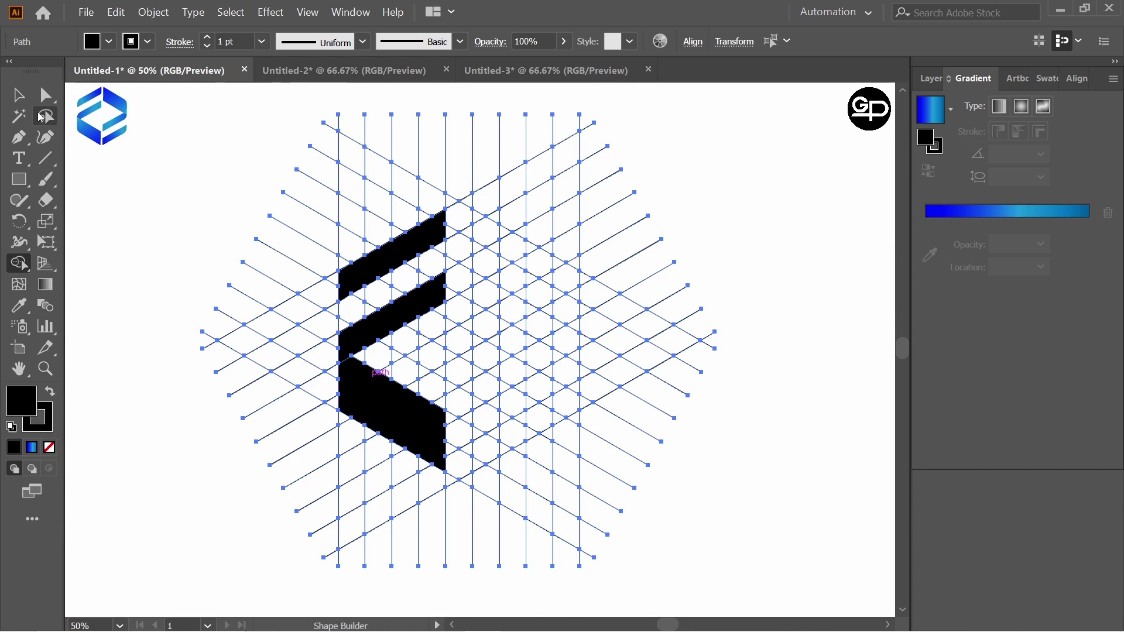
click(18, 95)
click(237, 315)
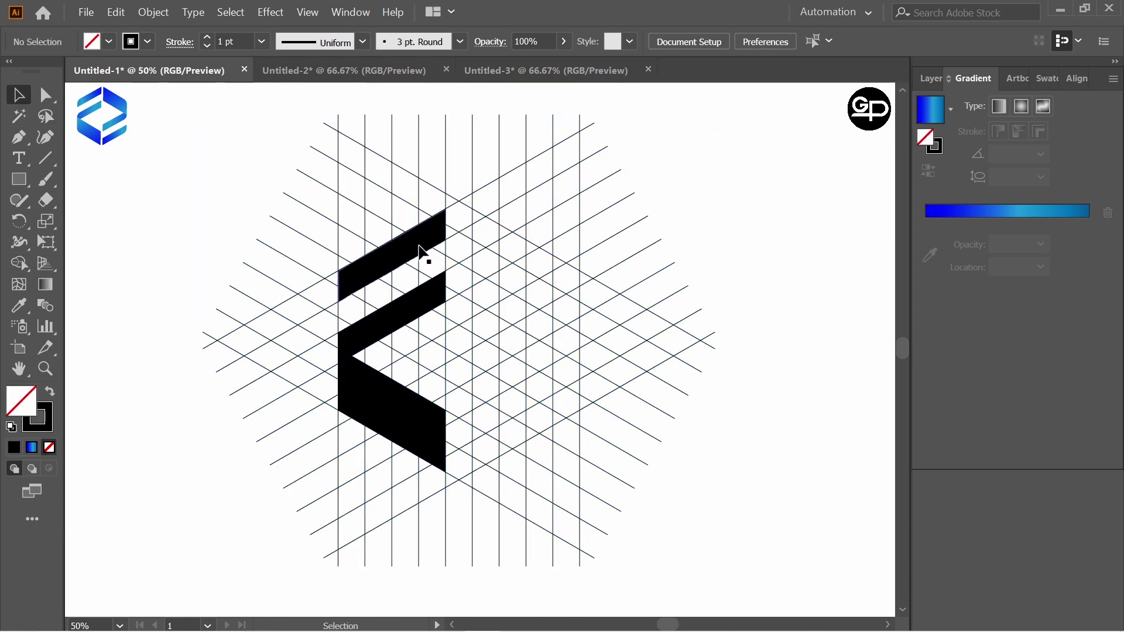
Cut the three black shapes, delete the leftover grid lines, and paste the shapes back slightly left of the artboard's centre
click(388, 417)
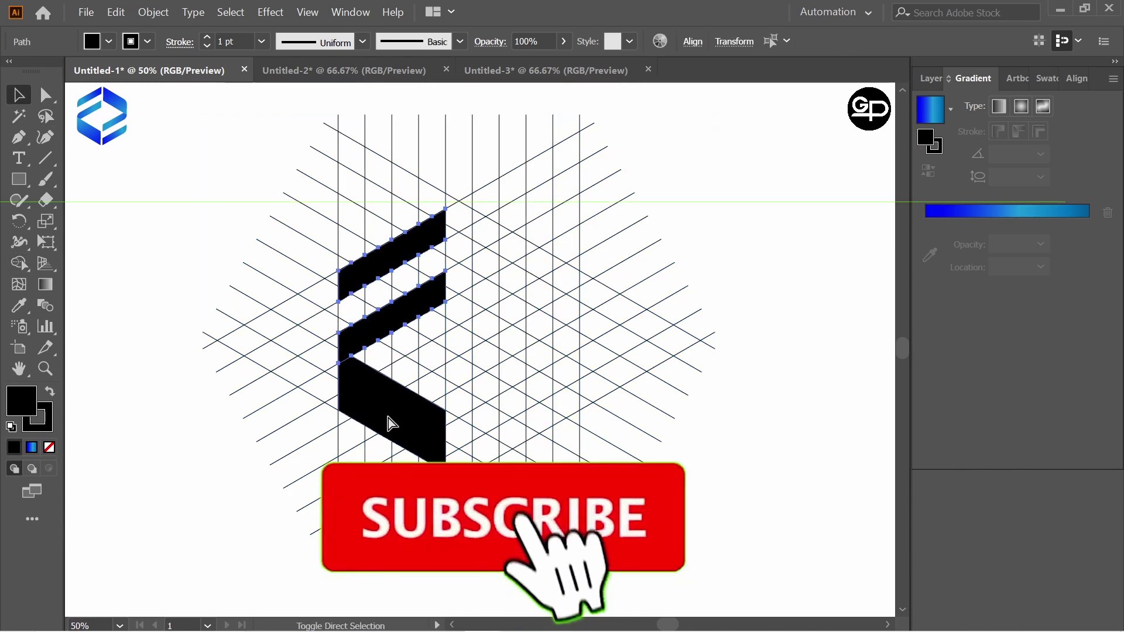
key(Delete)
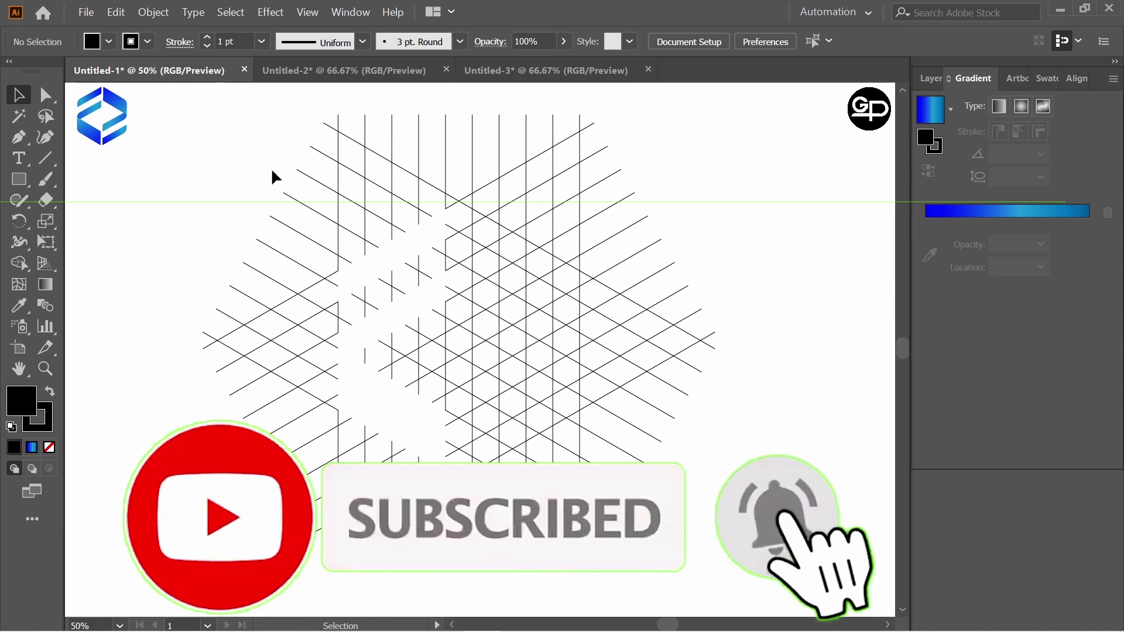
drag(272, 171, 683, 466)
key(Delete)
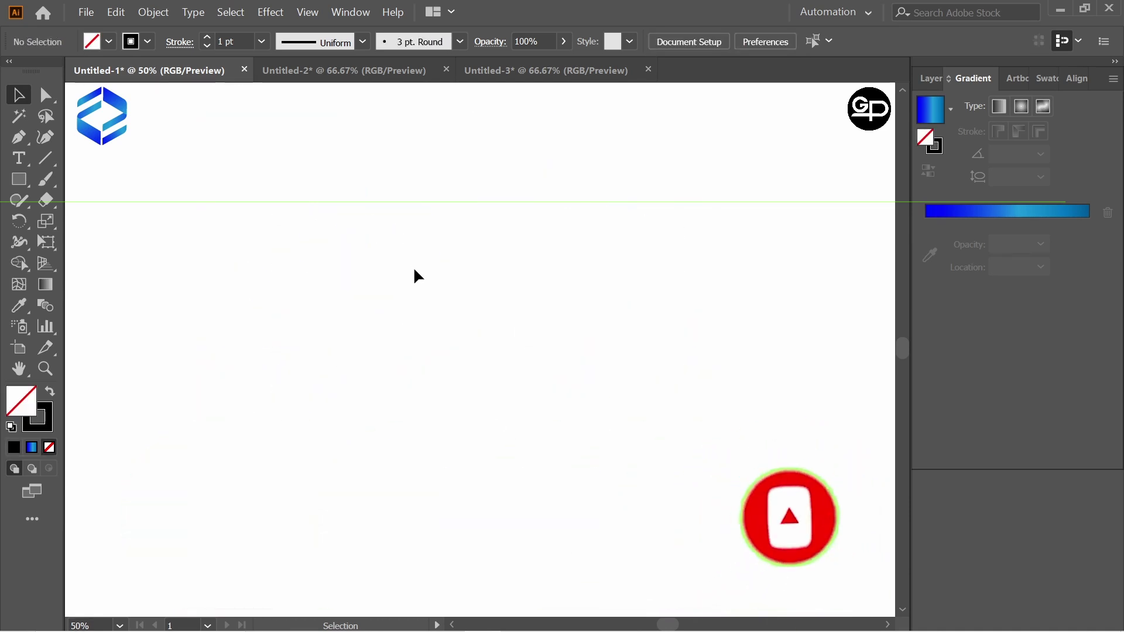
key(ctrl+v)
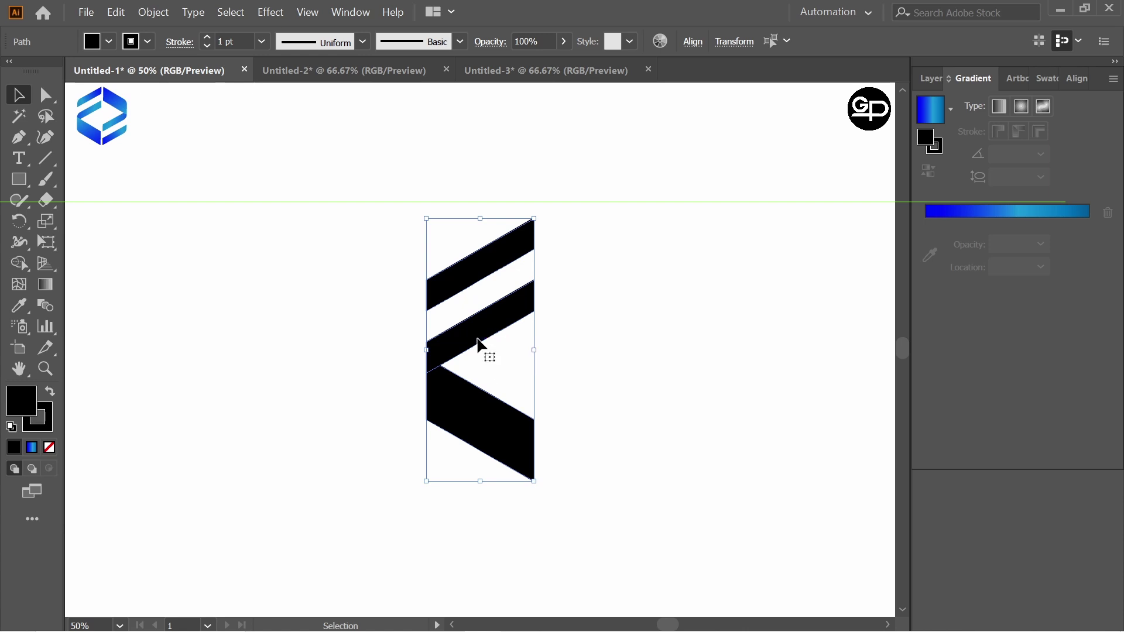
drag(478, 346, 407, 328)
click(585, 403)
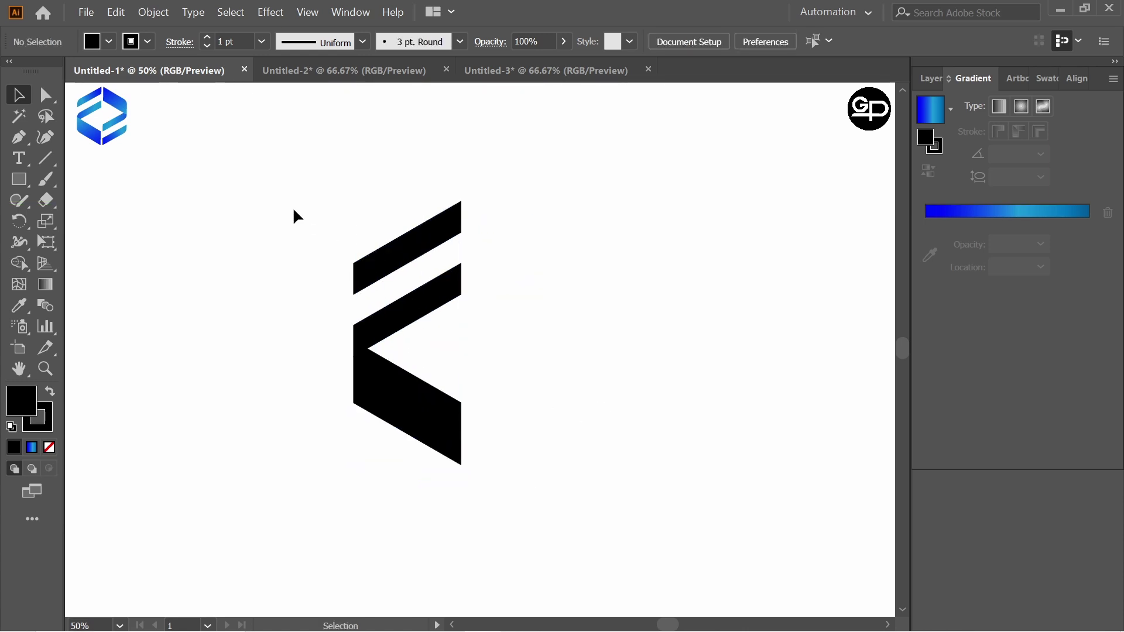
Round the outer left corners of the top bar, the lower band and the middle bar, using a 46.8 px radius on both bars
click(45, 96)
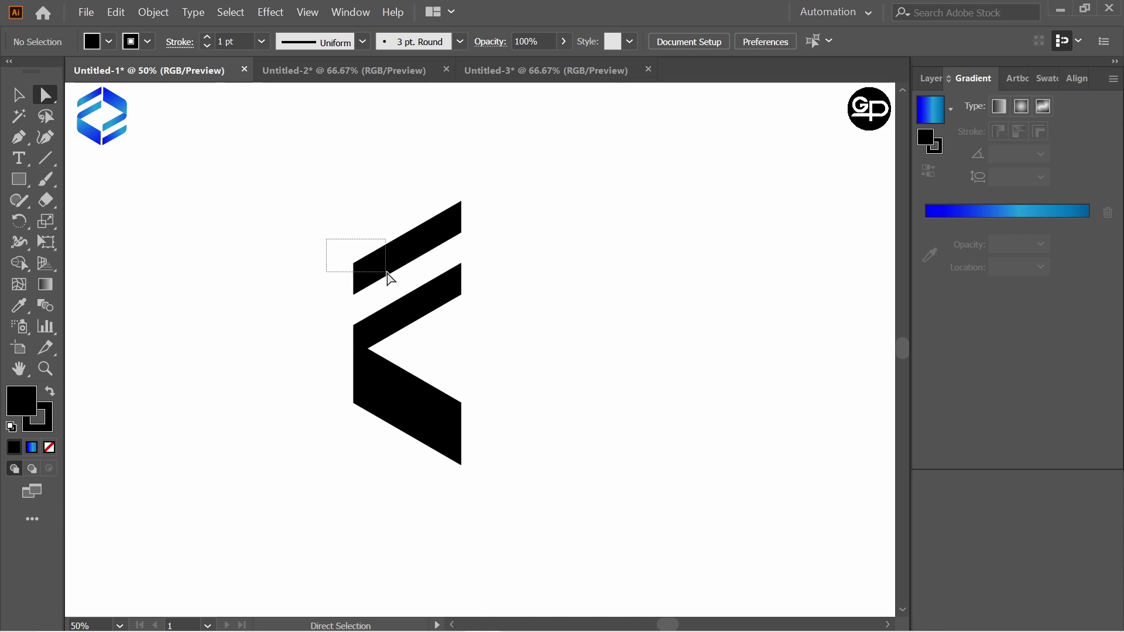
mouse_move(386, 272)
mouse_down()
mouse_move(365, 268)
mouse_move(389, 284)
mouse_up()
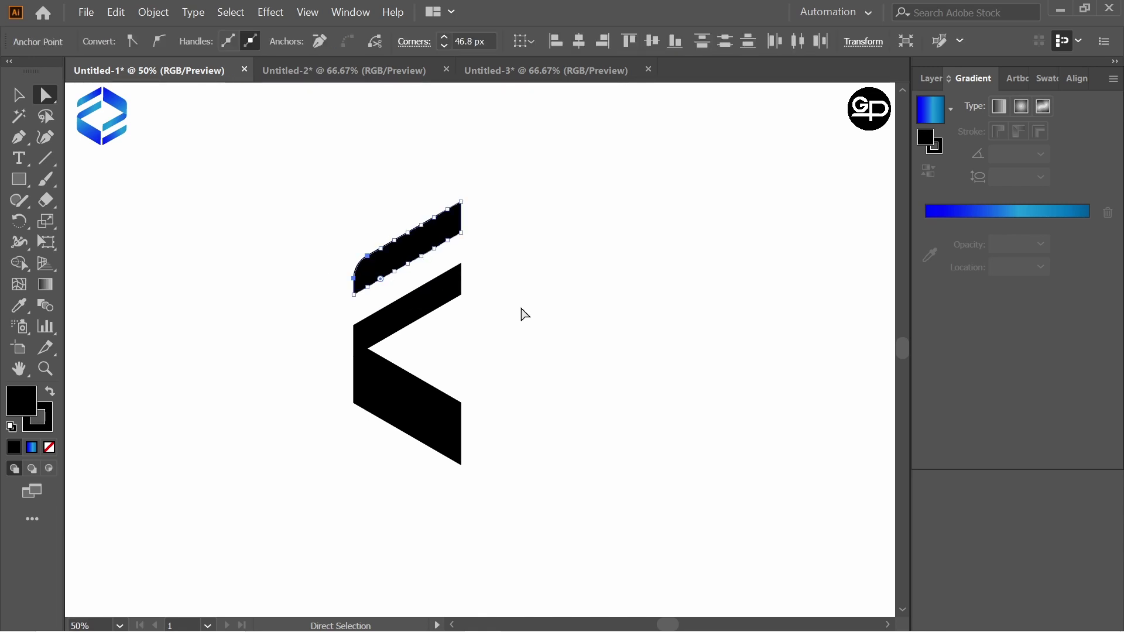
click(522, 314)
drag(358, 395, 436, 367)
click(462, 353)
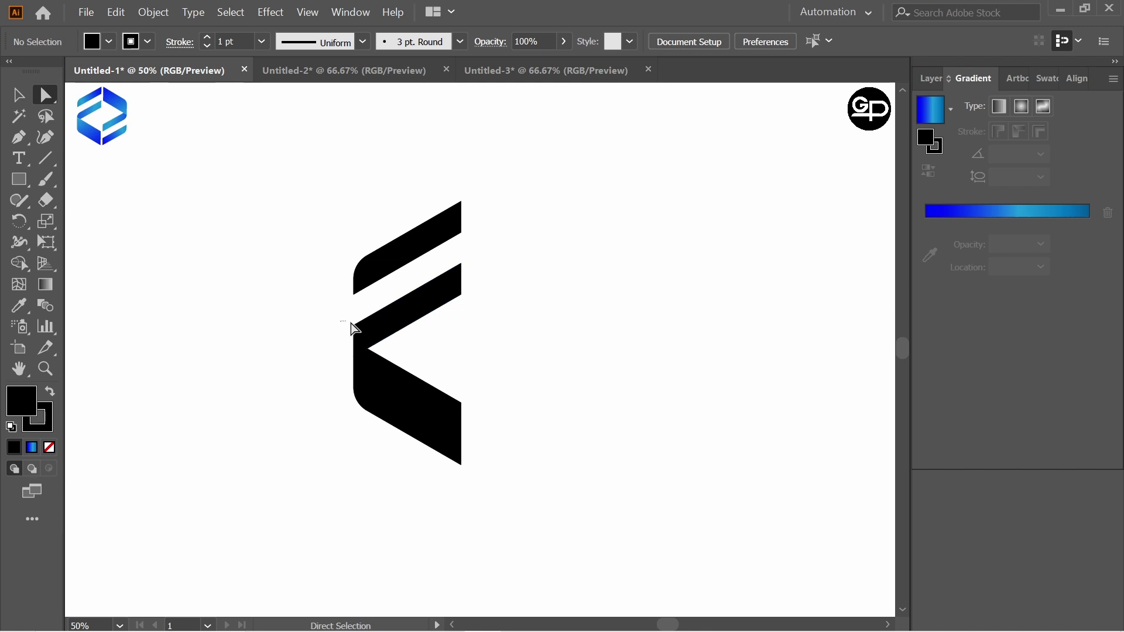
drag(354, 327, 395, 353)
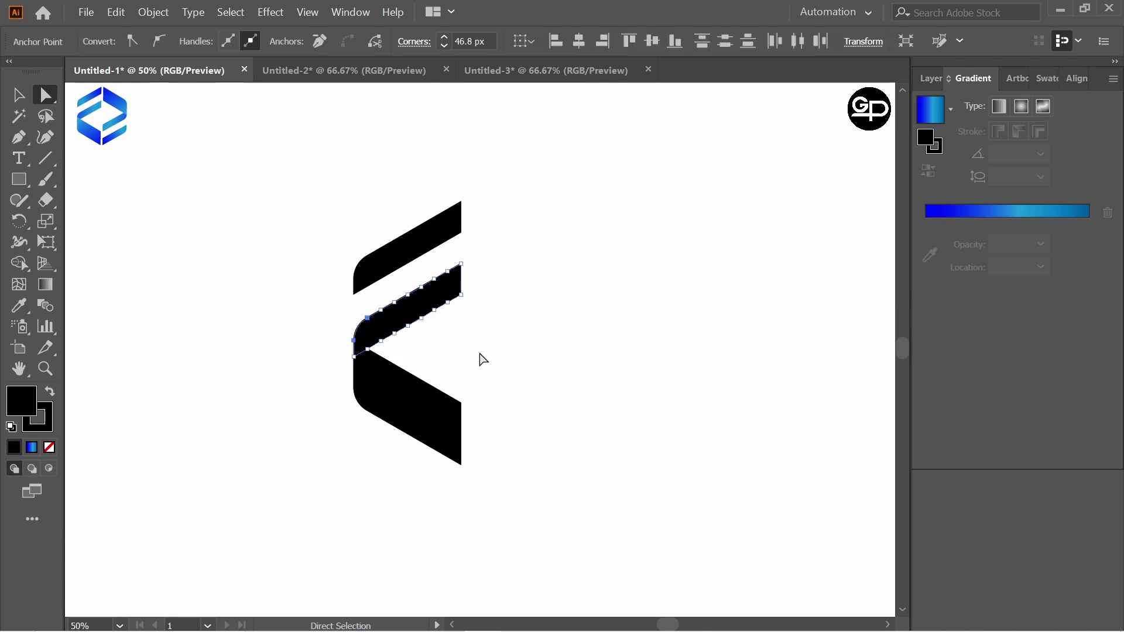
click(500, 358)
click(369, 396)
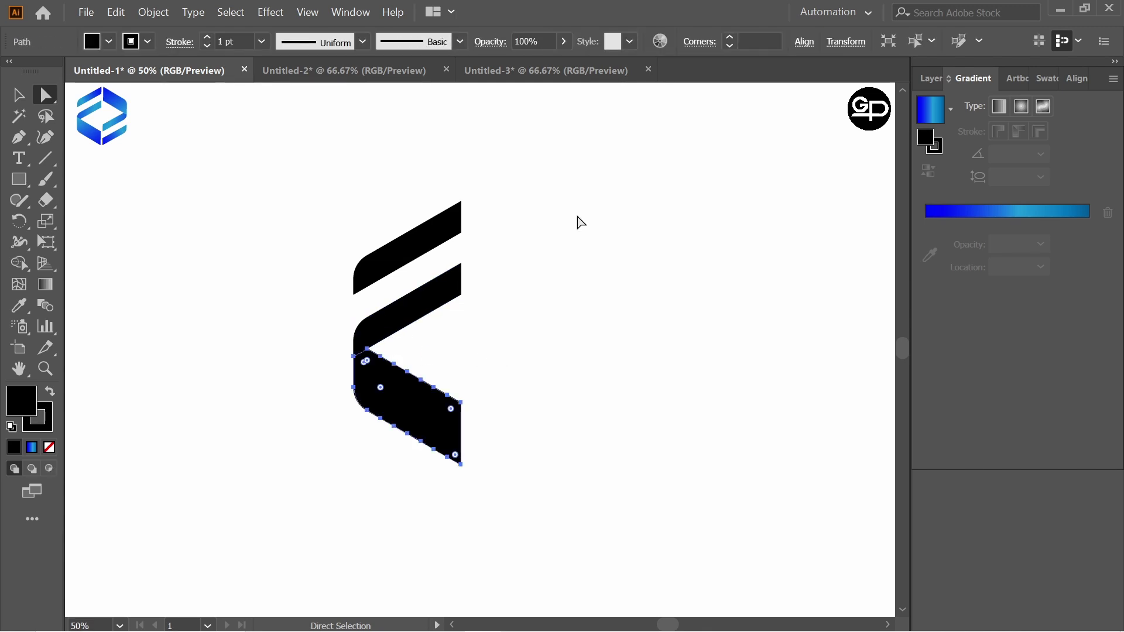
click(577, 221)
Fill the top bar with the blue linear gradient preset, its first stop pure blue, running at about -135.7° from the upper right end
click(437, 240)
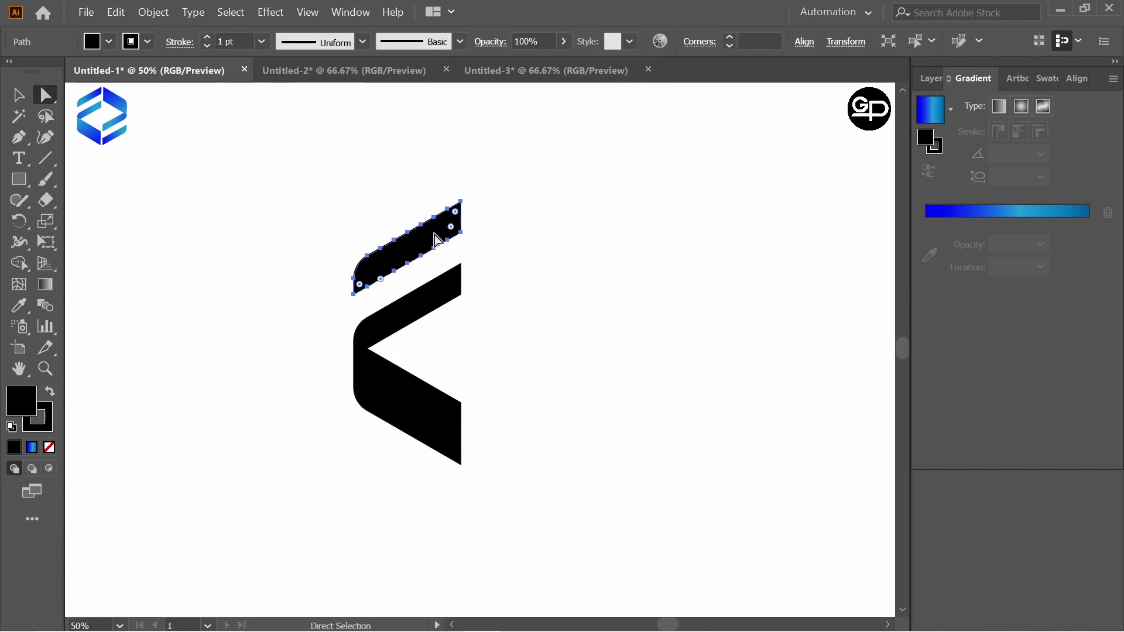
click(950, 112)
click(842, 147)
click(928, 245)
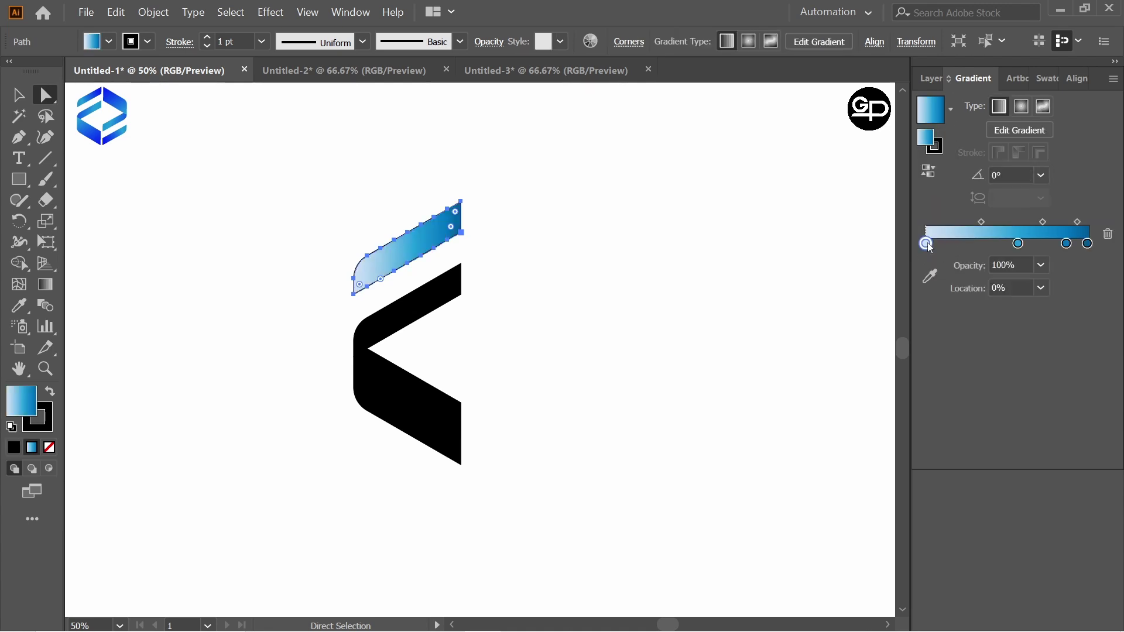
double_click(929, 246)
click(961, 298)
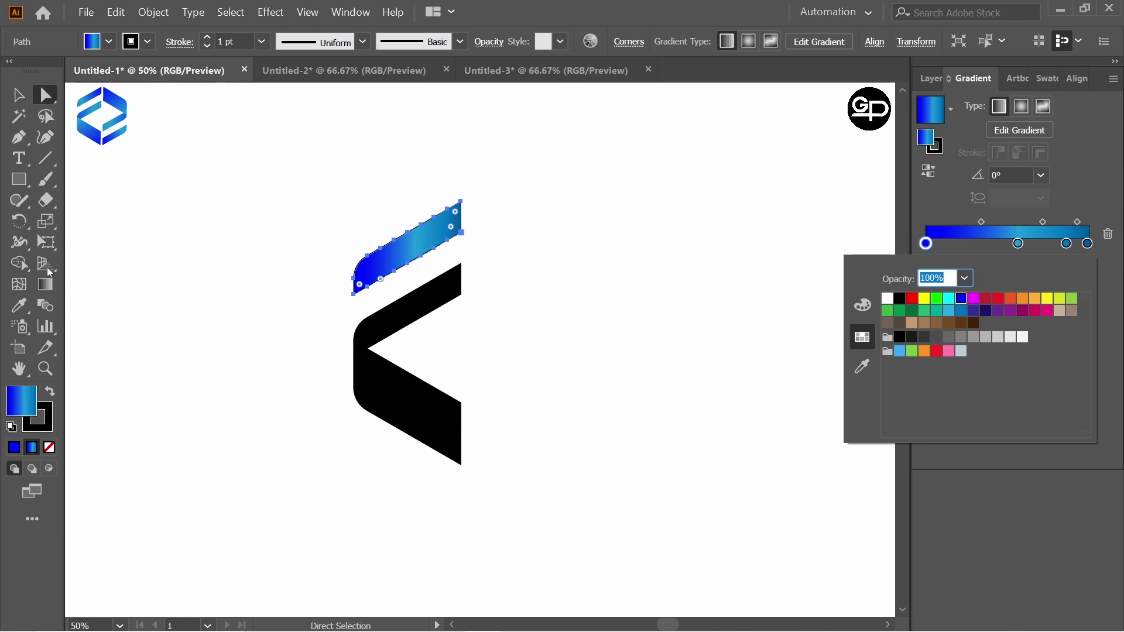
click(47, 285)
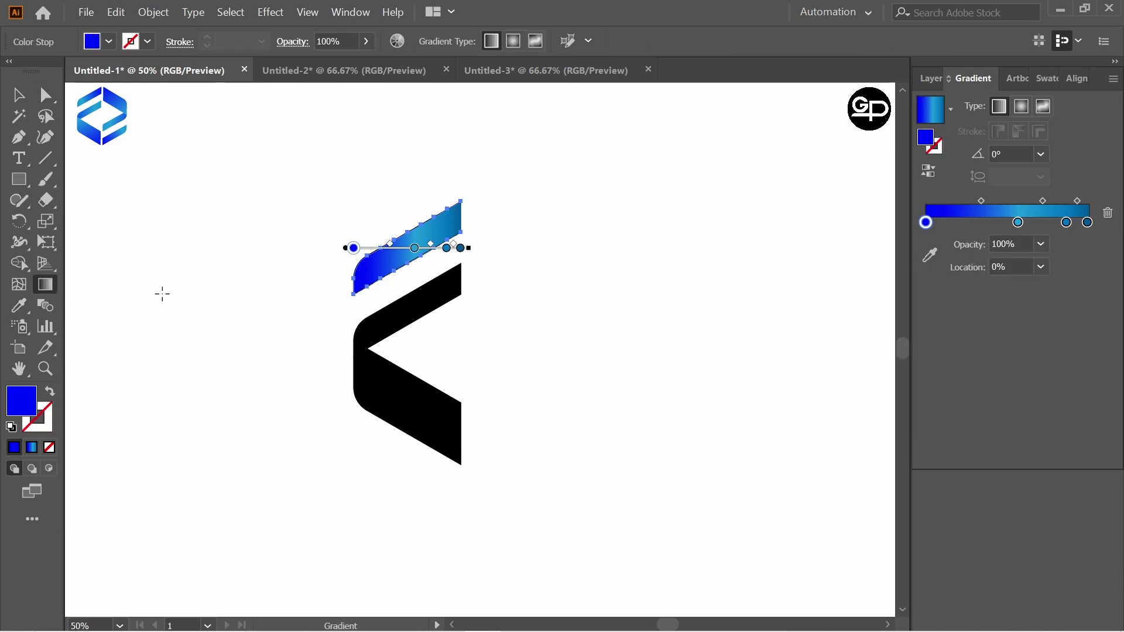
drag(446, 210, 293, 362)
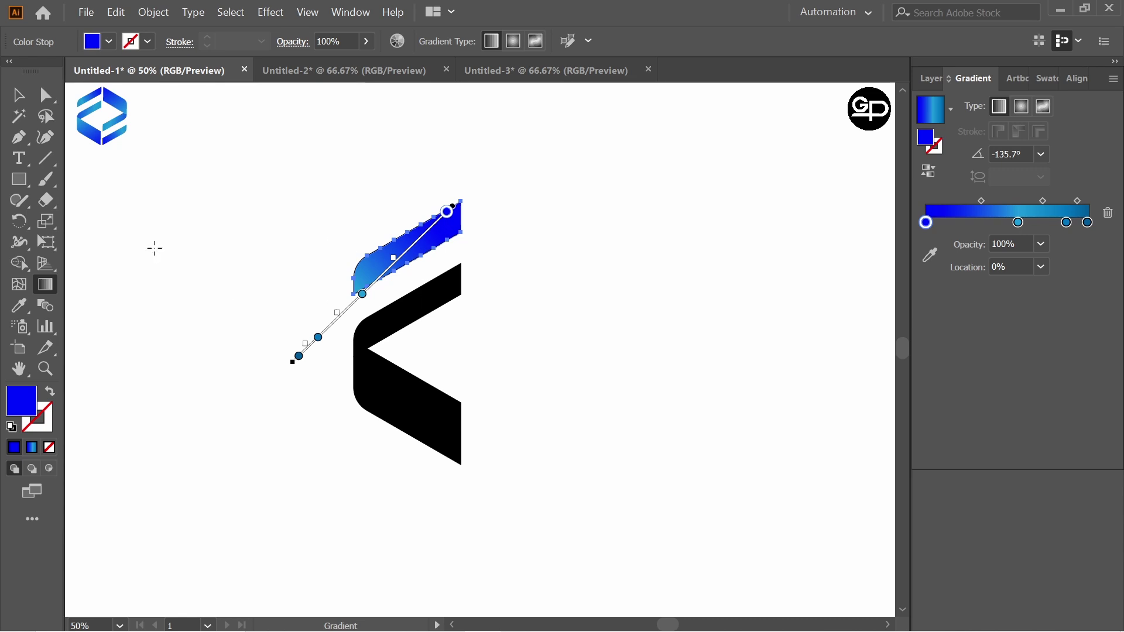
Apply the same blue linear gradient to the middle bar and the lower band
click(18, 95)
click(407, 316)
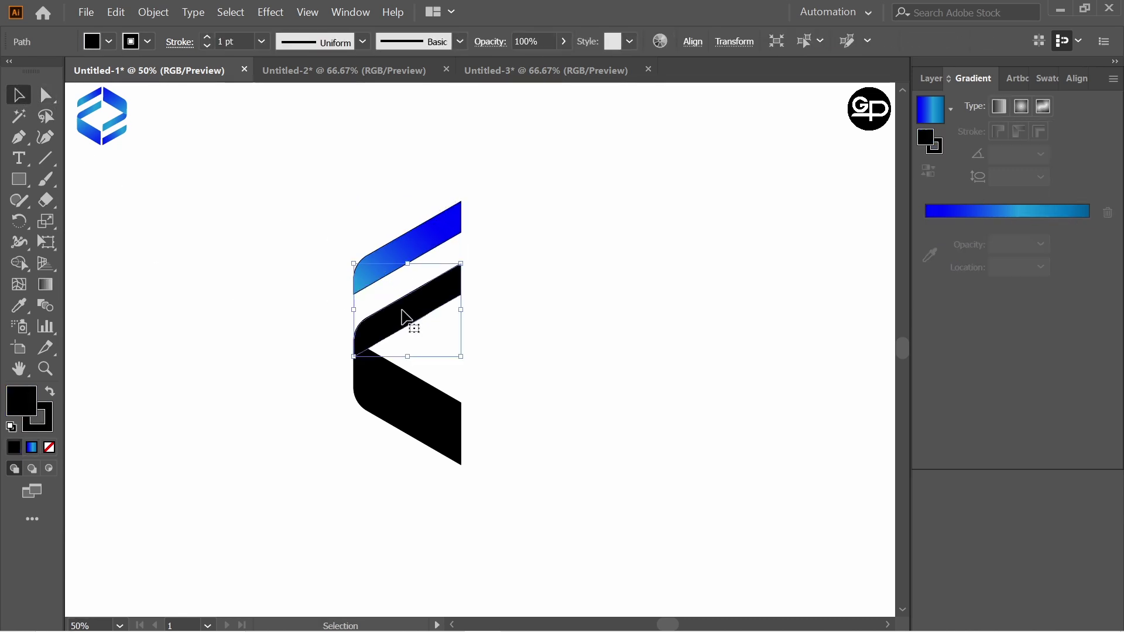
click(934, 111)
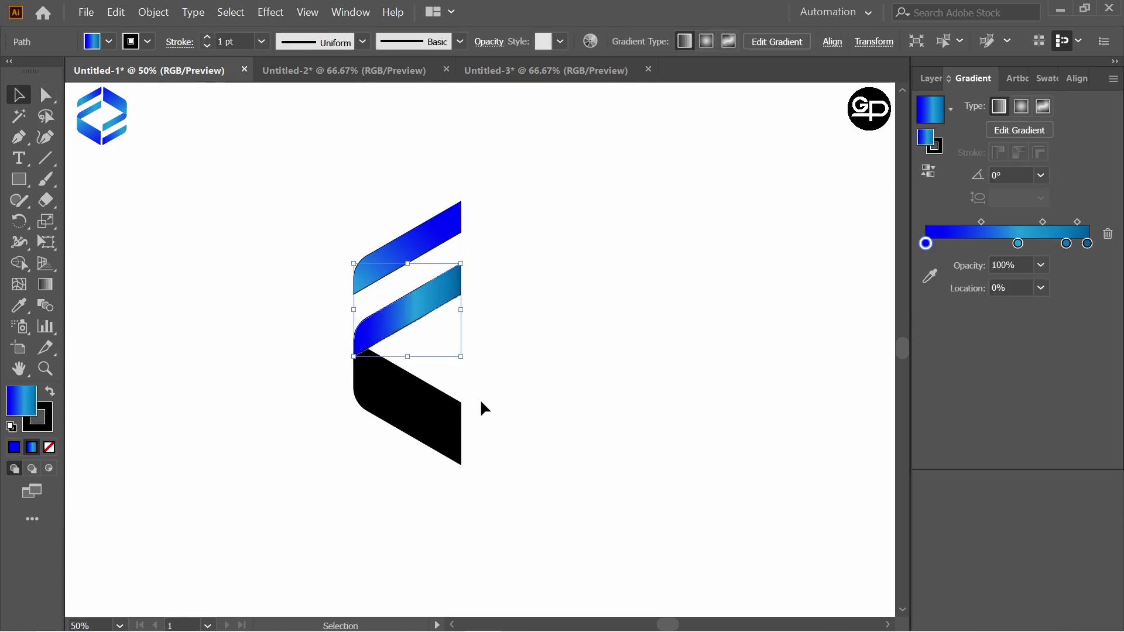
click(427, 425)
click(933, 114)
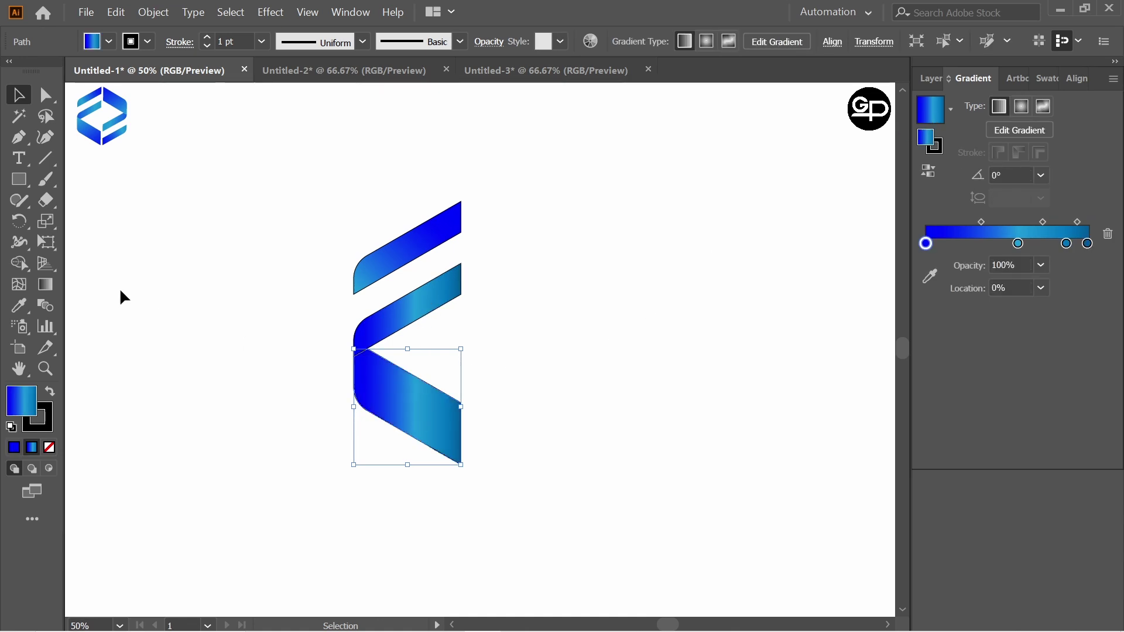
Redirect the lower band's gradient to about 103.2°, with pure blue starting at the band's lower edge and lighter blue towards the top
click(46, 285)
drag(309, 350, 620, 530)
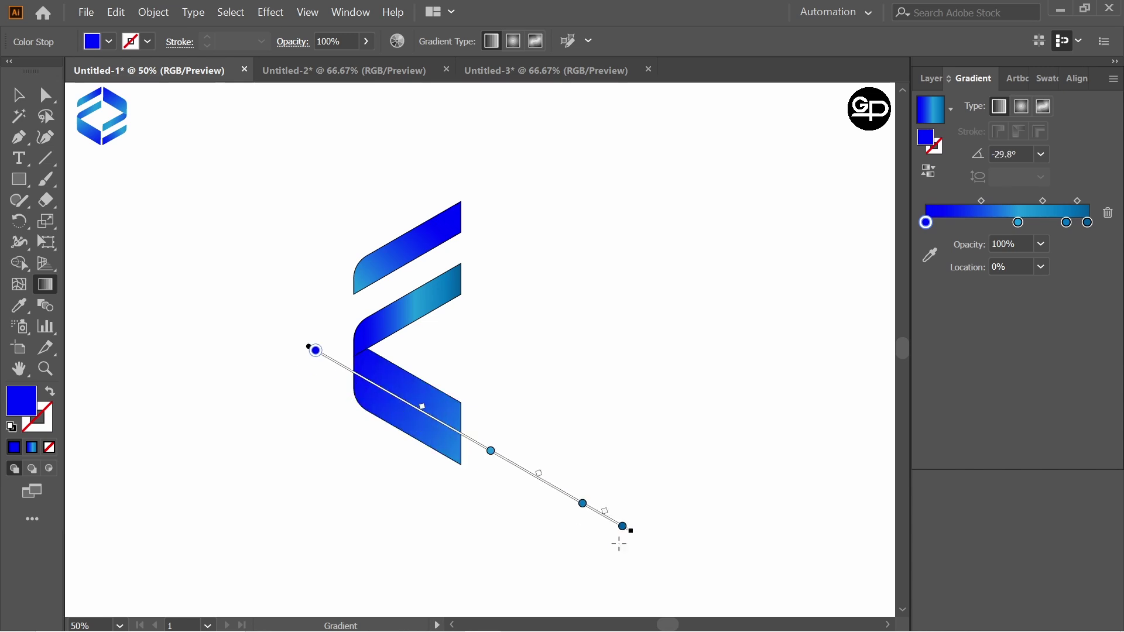
drag(605, 437, 241, 366)
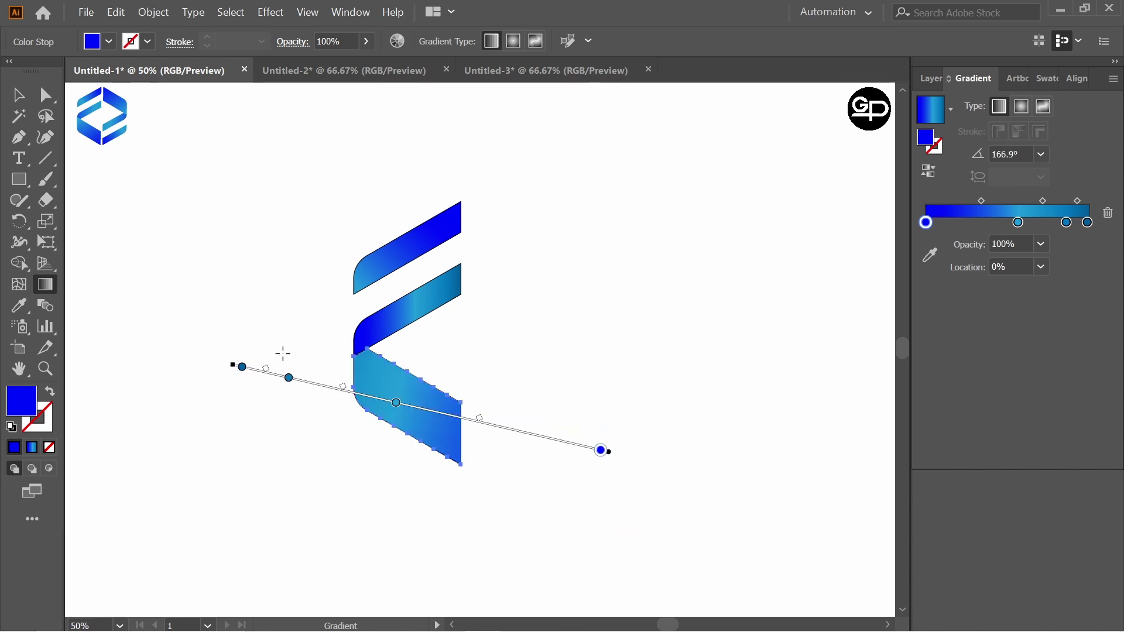
mouse_move(494, 452)
mouse_down()
mouse_move(363, 356)
mouse_move(267, 320)
mouse_up()
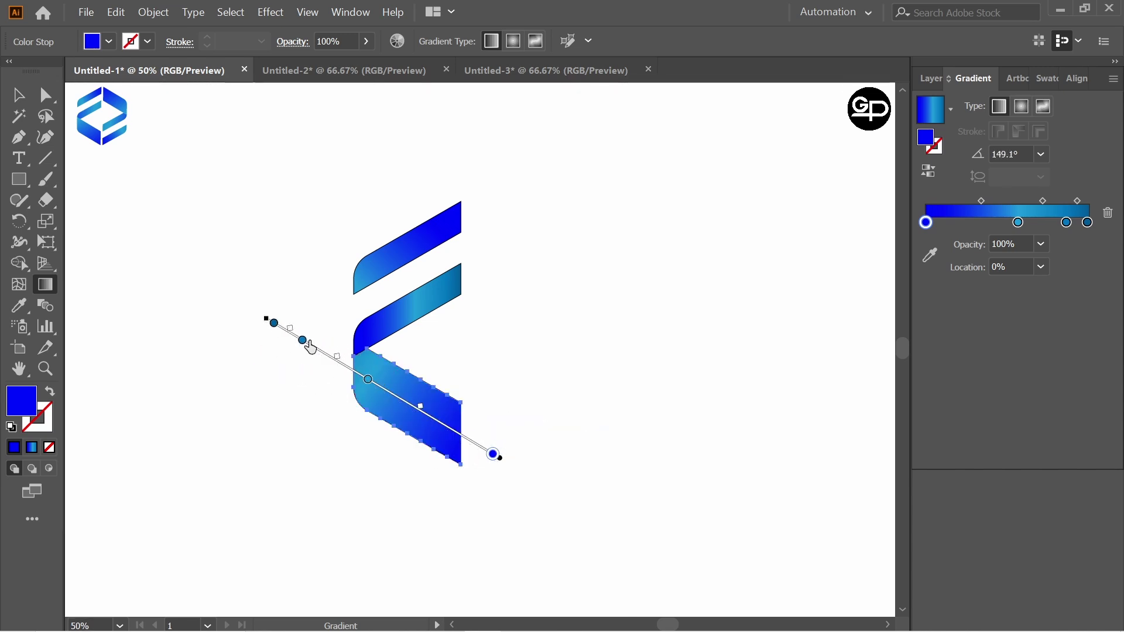
drag(420, 451, 366, 219)
key(v)
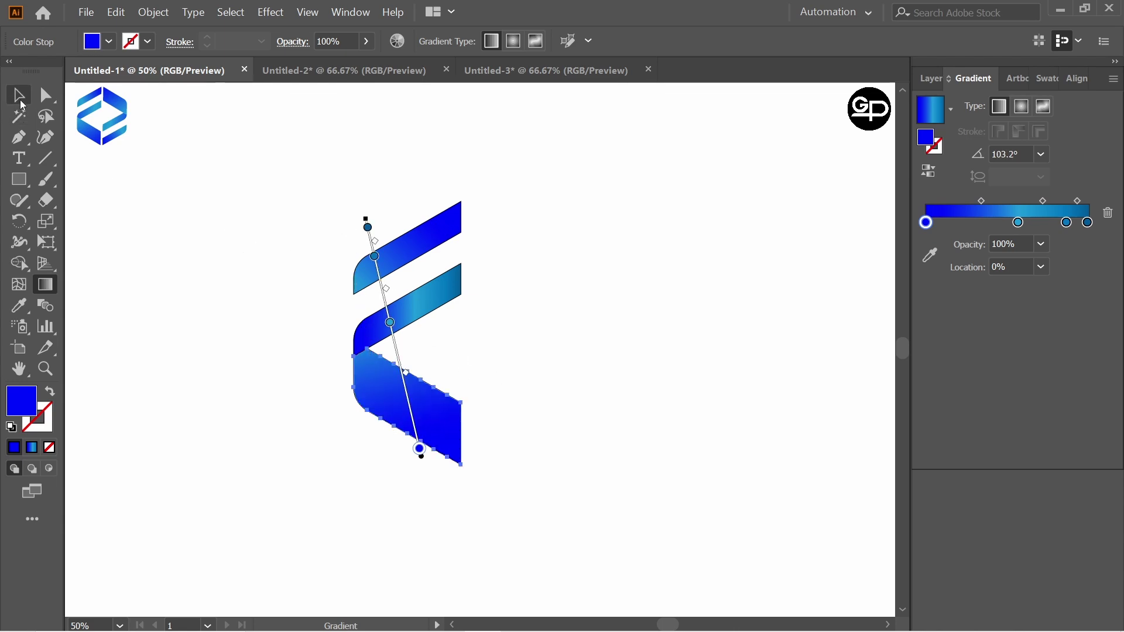
Redirect the middle bar's gradient to about -19.7°, running from darker blue on the left to light blue on the right
click(410, 298)
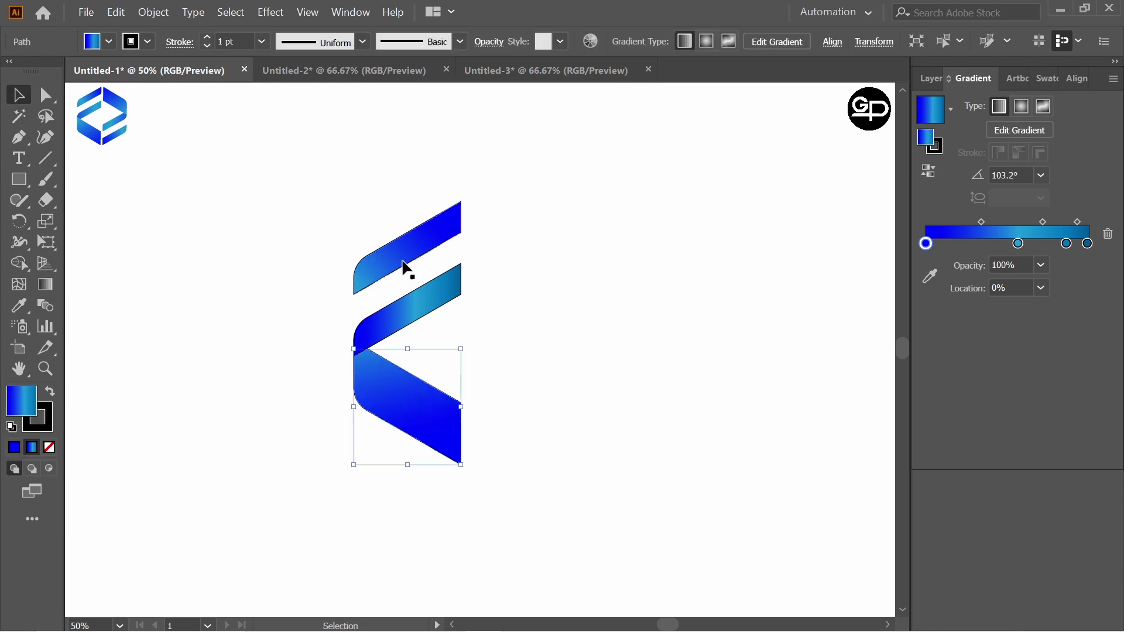
click(45, 284)
drag(310, 319, 546, 296)
mouse_move(299, 270)
mouse_down()
mouse_move(377, 316)
mouse_move(550, 361)
mouse_up()
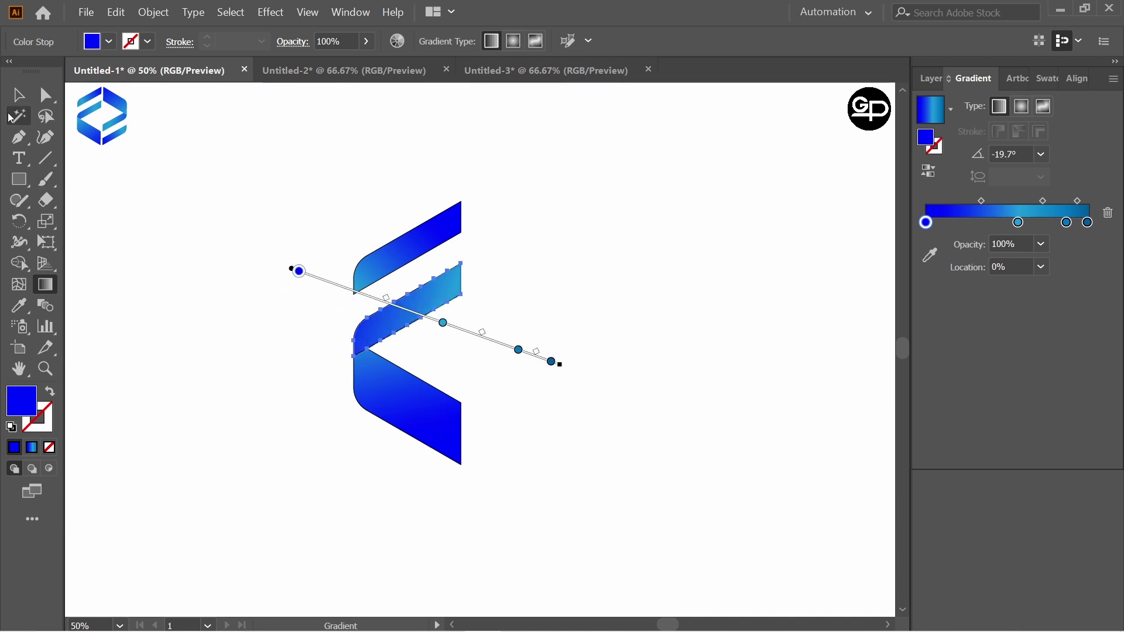
click(18, 95)
click(263, 275)
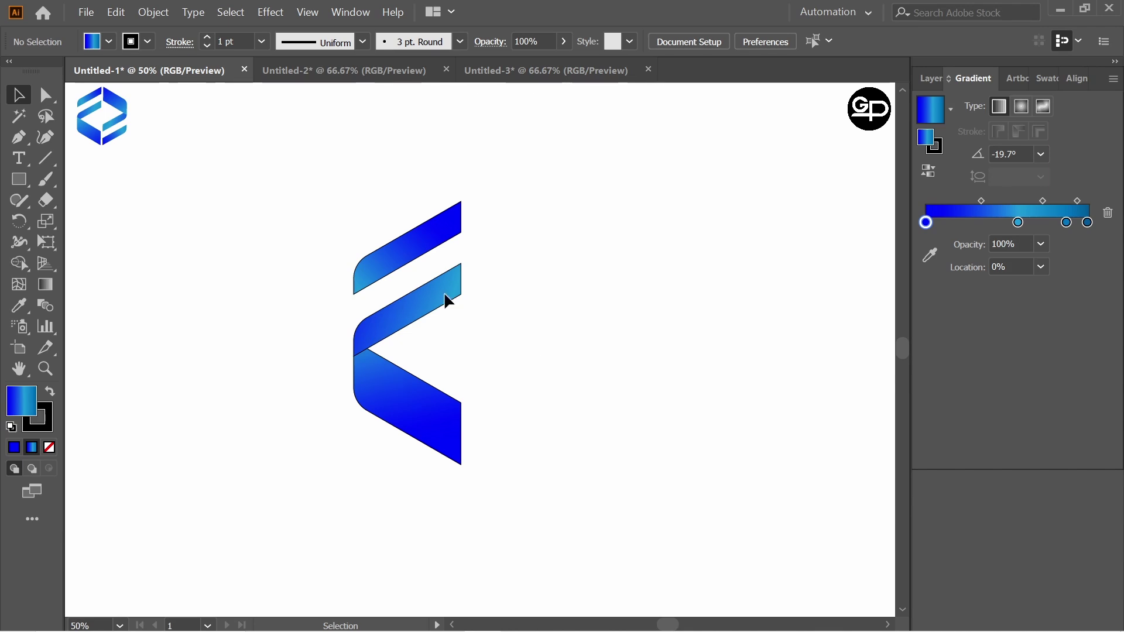
Group the three gradient shapes and remove their black stroke
drag(415, 272, 489, 523)
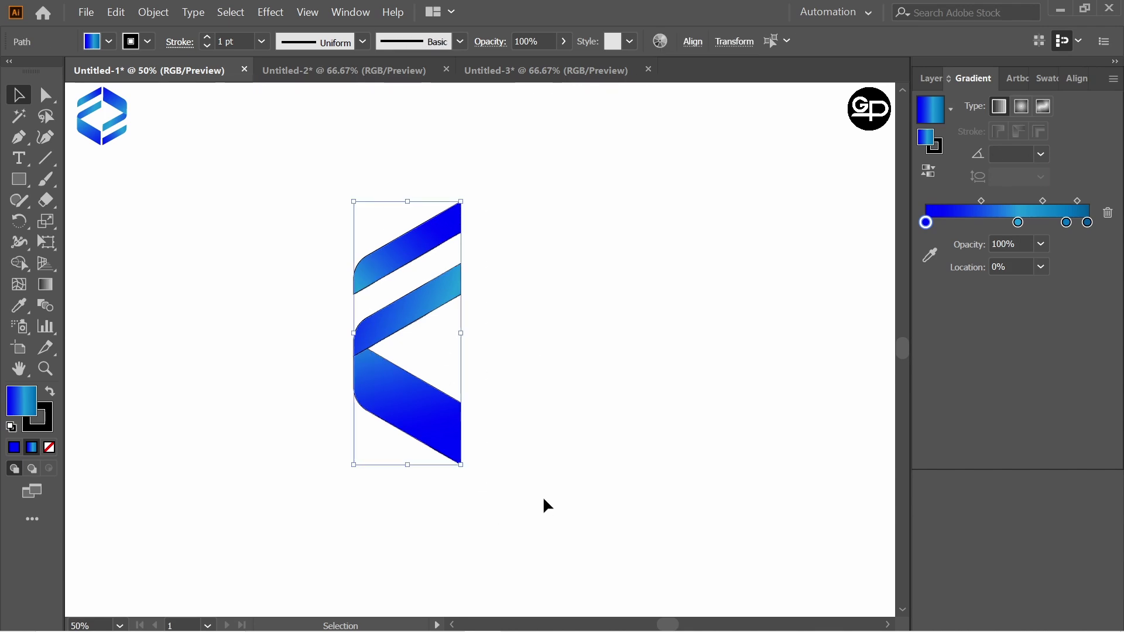
key(a)
key(ctrl+g)
click(18, 95)
click(146, 41)
click(22, 75)
click(274, 262)
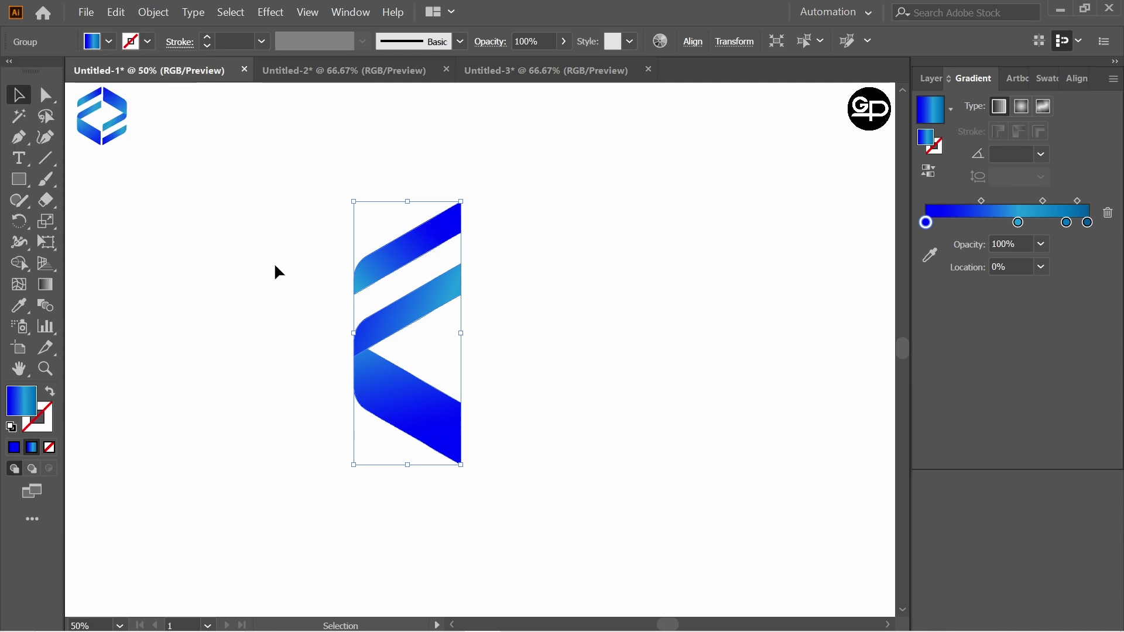
Paste a copy of the group in front of the original and rotate it 180°
drag(312, 182, 528, 492)
click(116, 12)
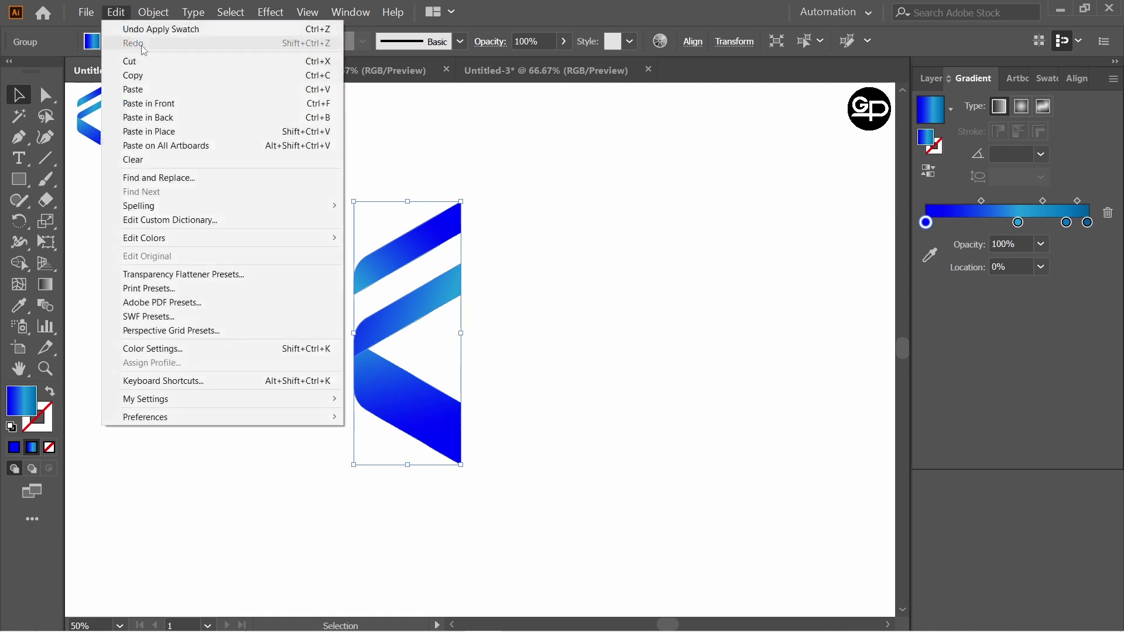
click(146, 76)
click(116, 11)
click(149, 103)
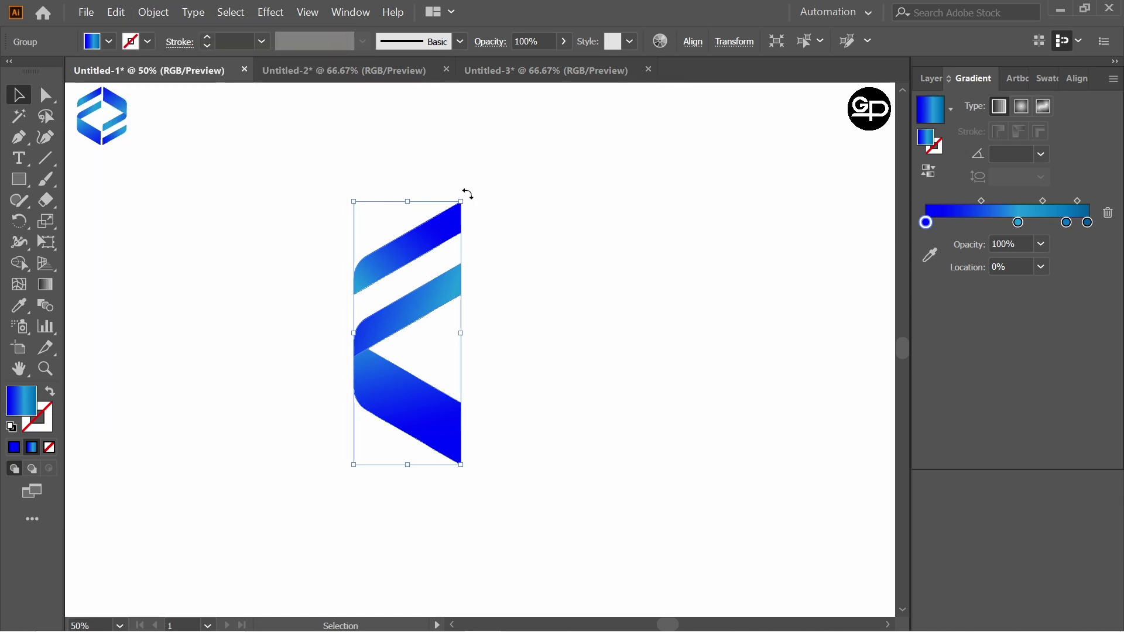
drag(467, 194, 250, 521)
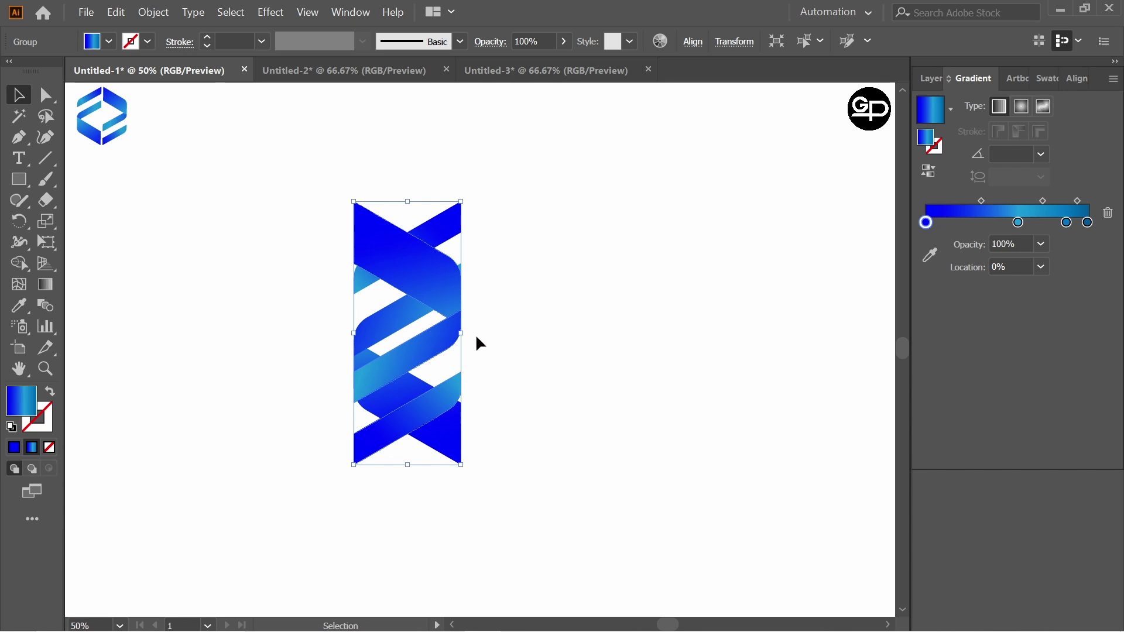
Place the rotated copy to the right of the original with a narrow vertical gap, and group both halves
drag(452, 337, 566, 332)
click(607, 296)
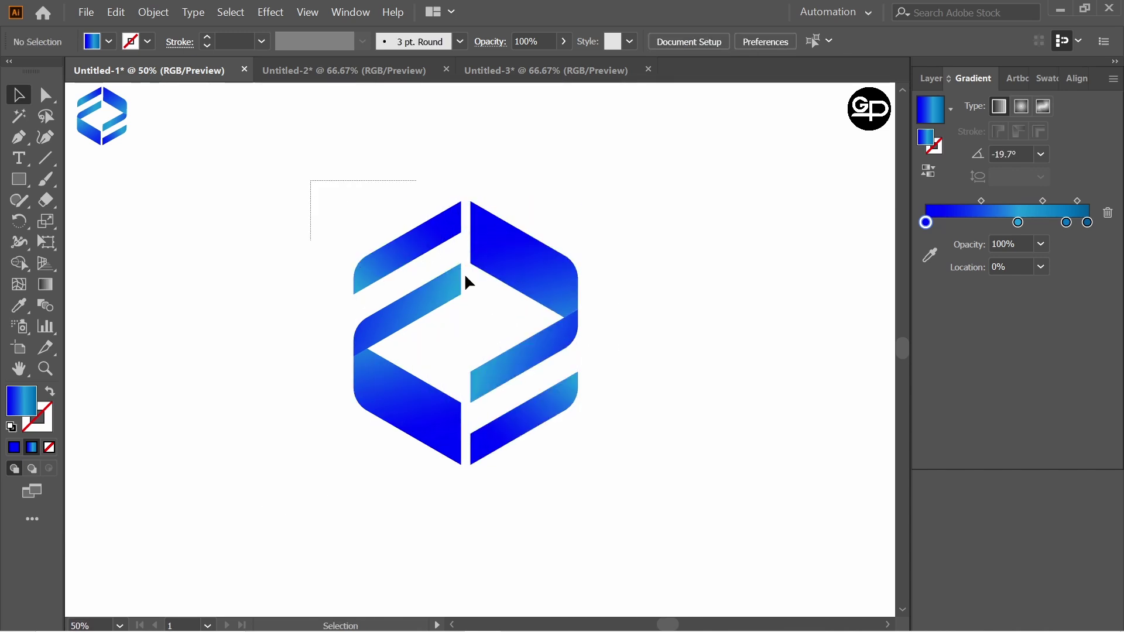
drag(464, 273, 615, 487)
key(ctrl+g)
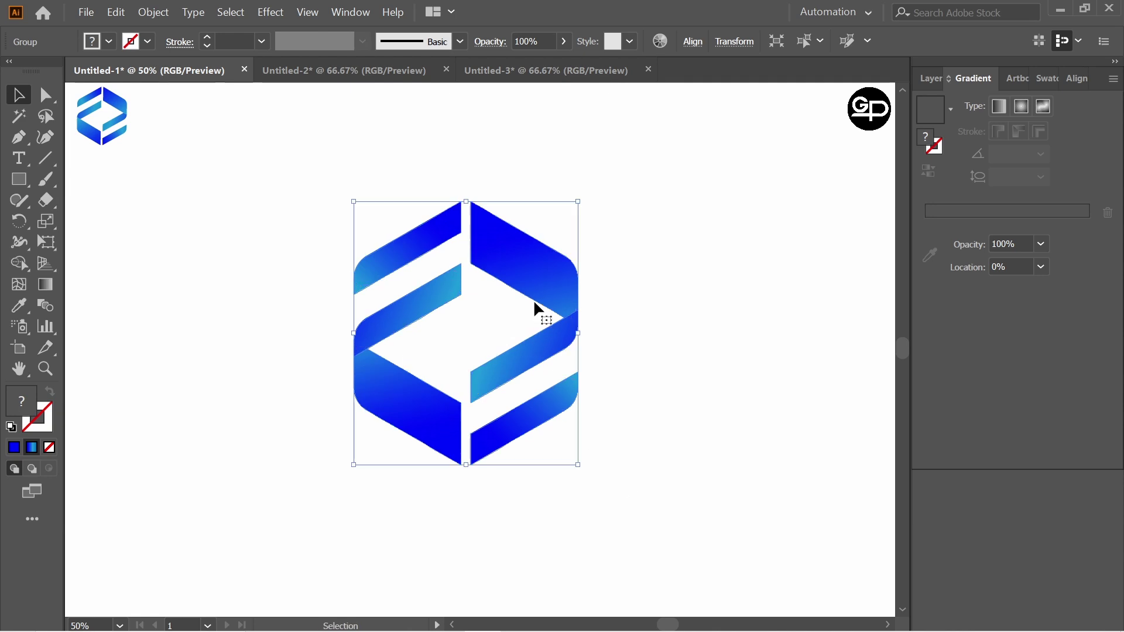
Enlarge the grouped logo proportionally by about a quarter, place it near the artboard's centre, and deselect it
drag(534, 304, 525, 270)
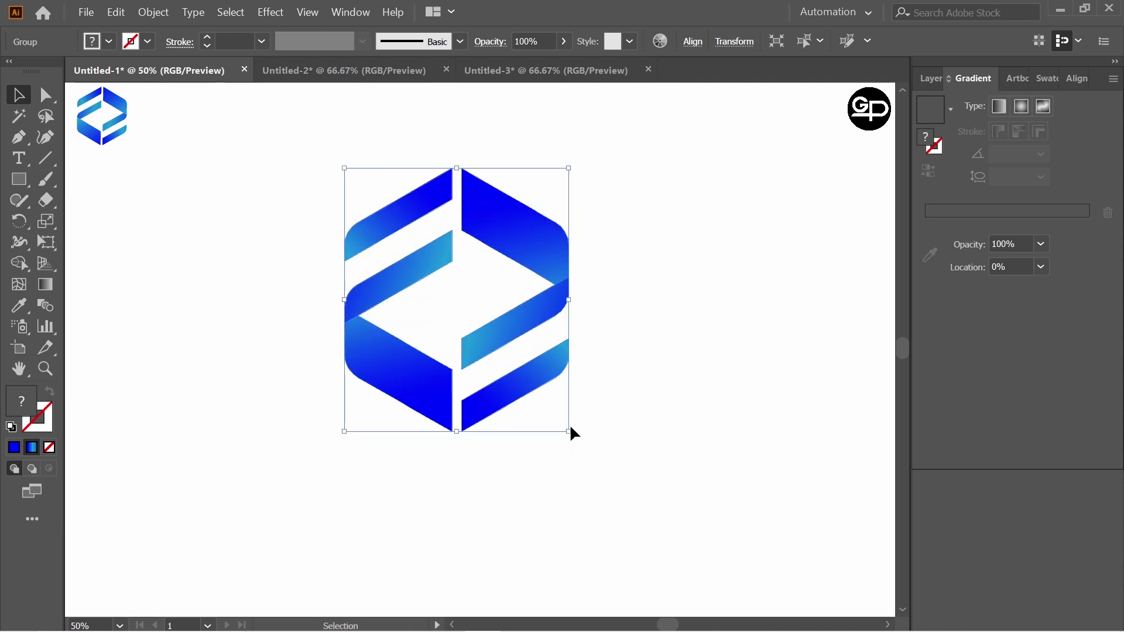
drag(568, 436, 630, 469)
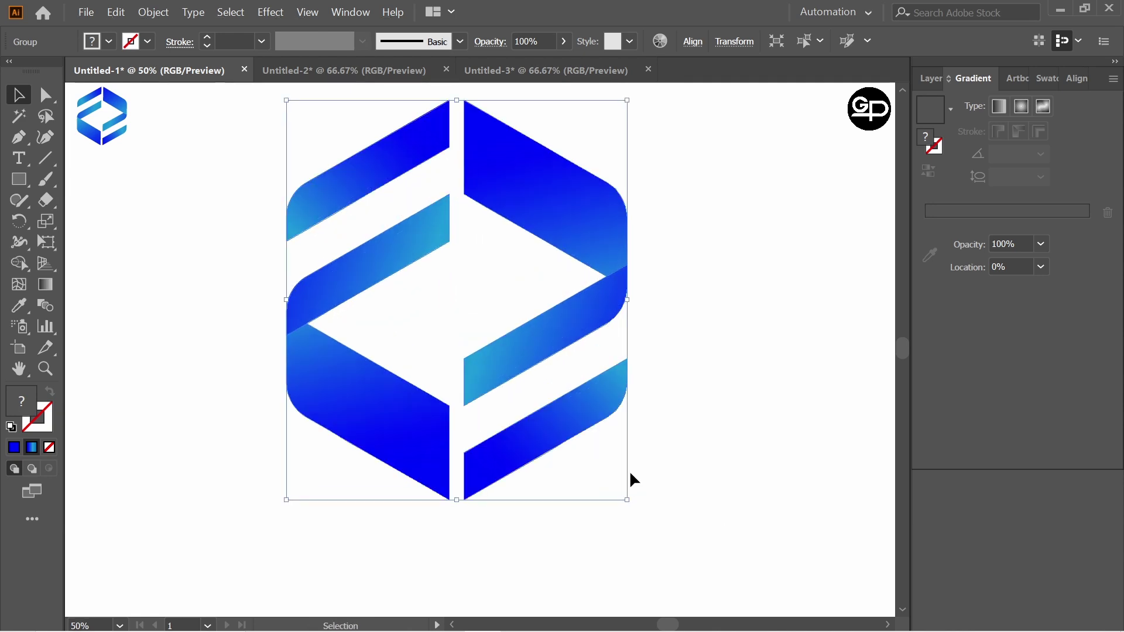
drag(579, 239, 588, 263)
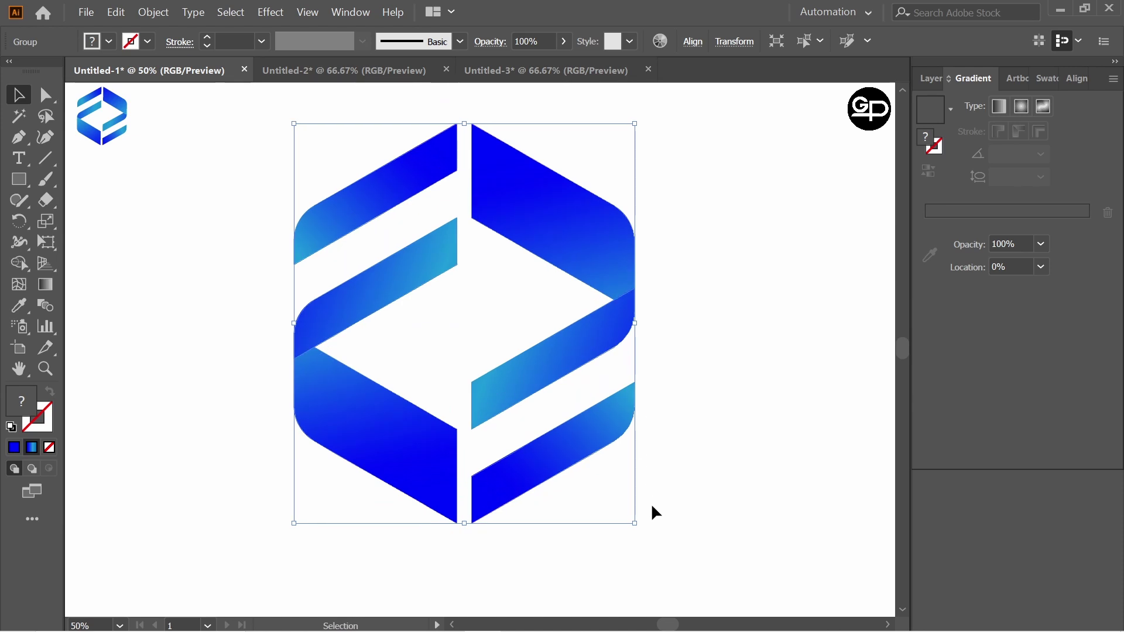
drag(637, 524, 633, 485)
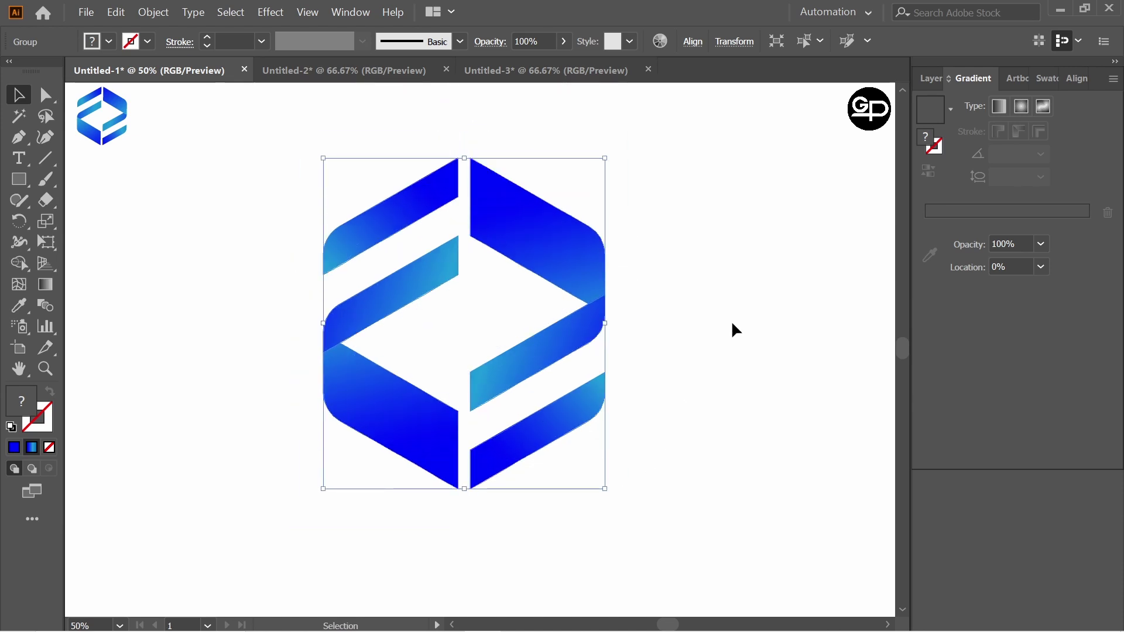
click(734, 328)
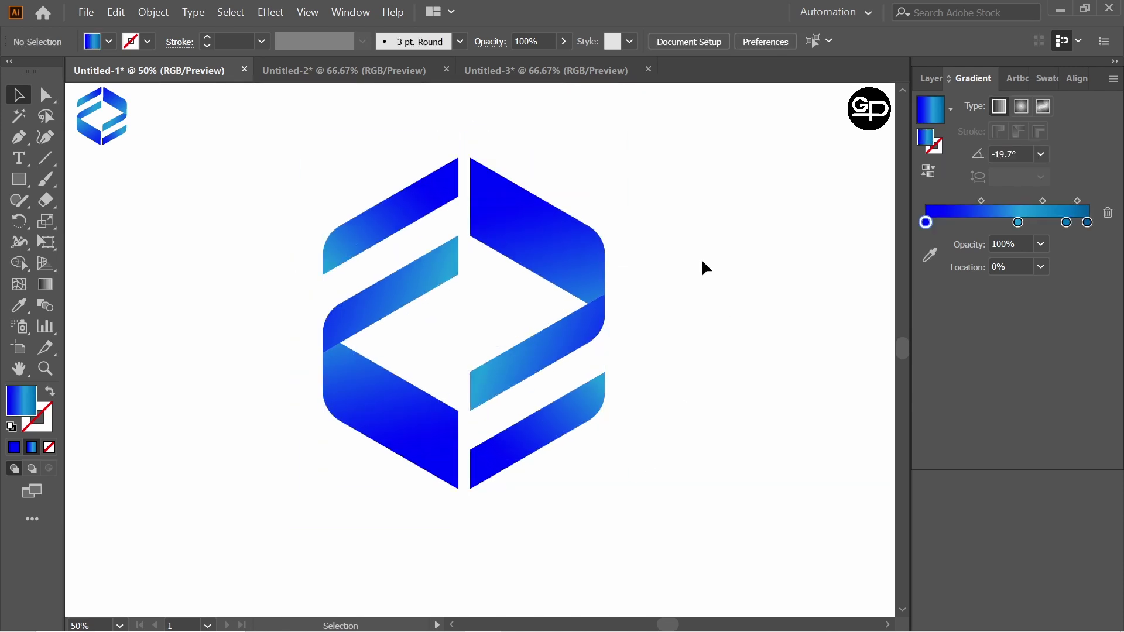